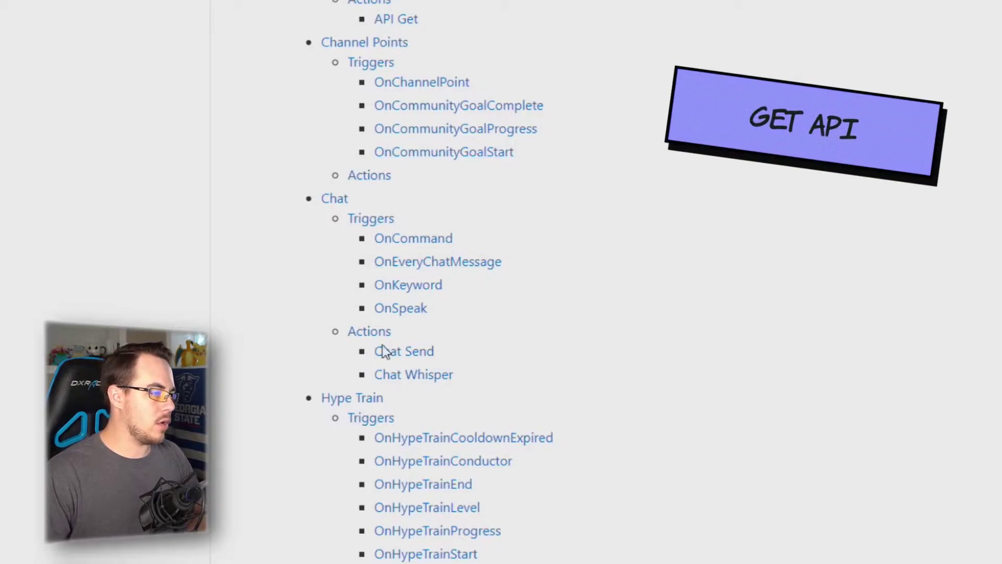
Scroll the documentation contents down to List and back up to the Chat Triggers entries.
{"action": "scroll", "coordinate": [360, 423], "scroll_direction": "down", "scroll_amount": 5}
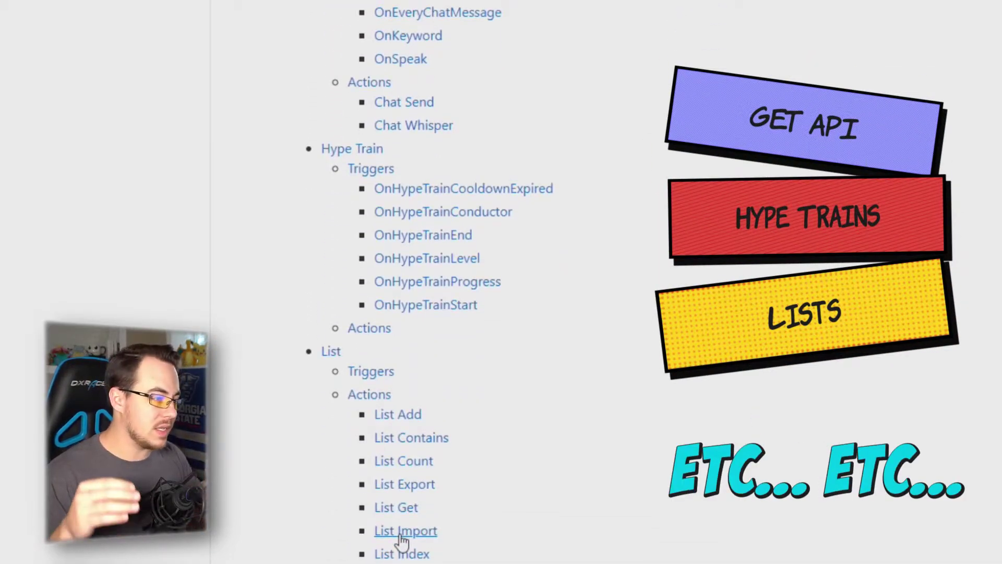
{"action": "scroll", "coordinate": [382, 141], "scroll_direction": "up", "scroll_amount": 3}
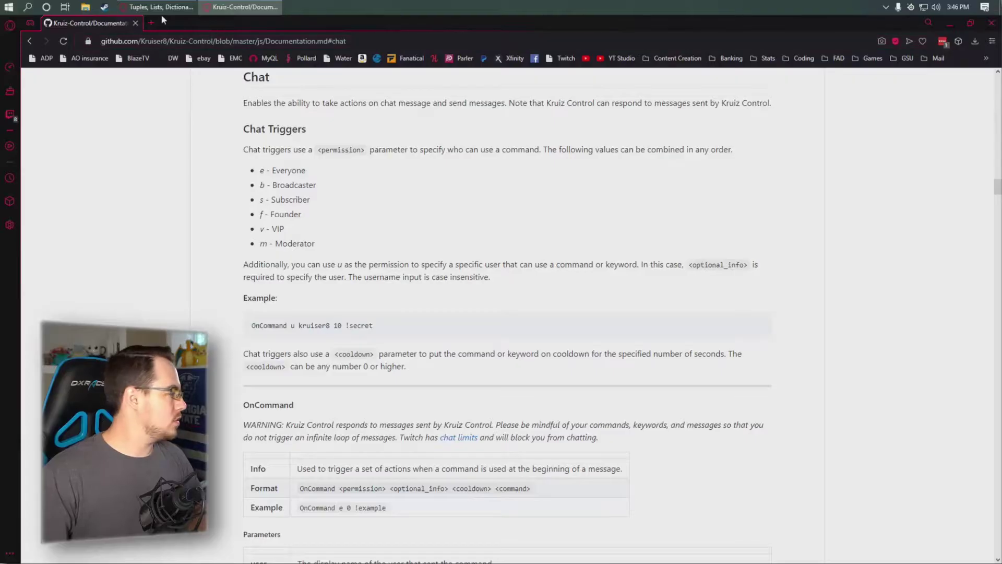
Minimize the browser to reach the desktop.
{"action": "left_click", "coordinate": [955, 22]}
Open the Kruiz Control program folder, then open triggers.txt in Notepad.
{"action": "double_click", "coordinate": [496, 31]}
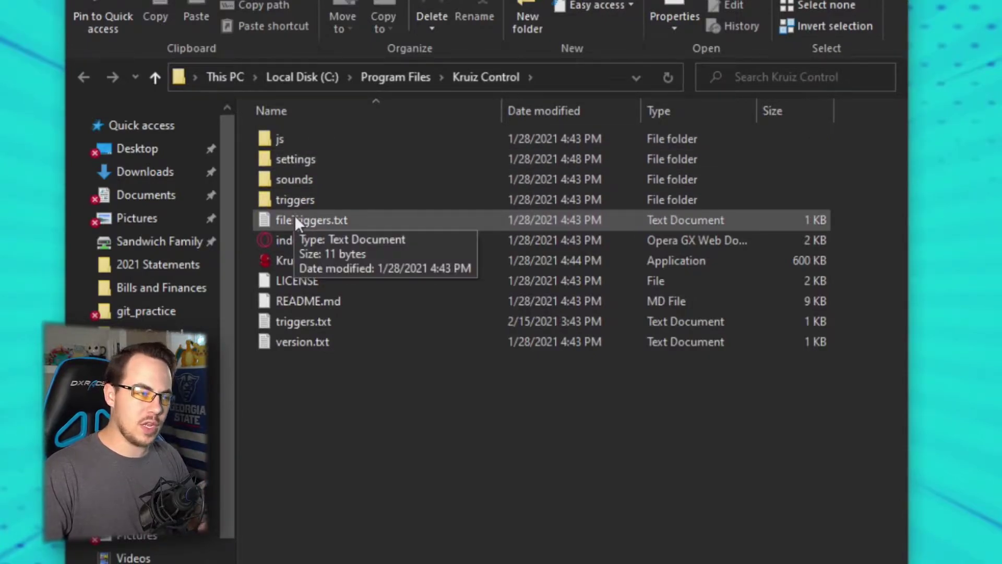
{"action": "double_click", "coordinate": [290, 321]}
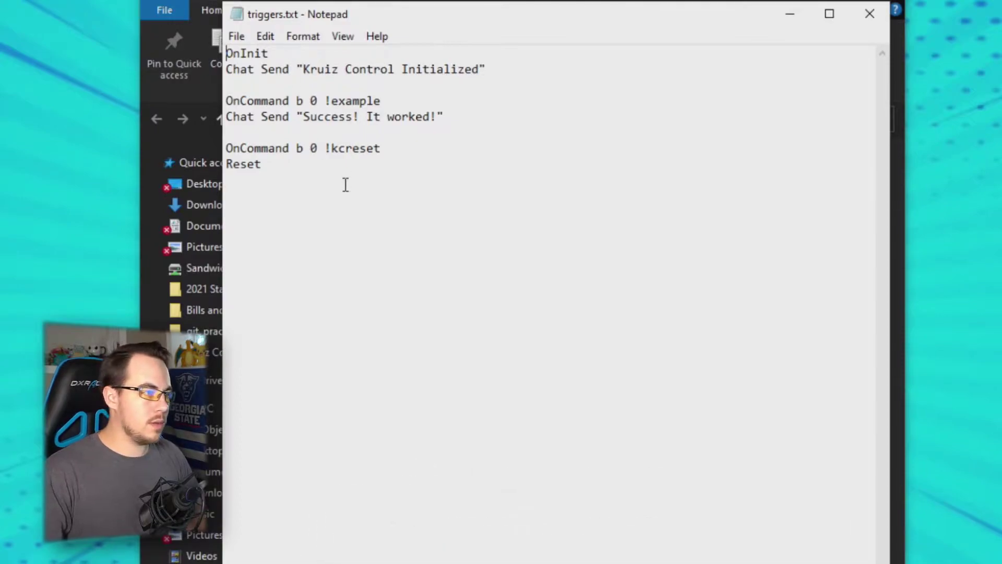
Highlight the whole script, then the !example block, its name and the 'Success! It worked!' reply.
{"action": "left_click_drag", "start_coordinate": [345, 184], "coordinate": [240, 54]}
{"action": "left_click", "coordinate": [455, 184]}
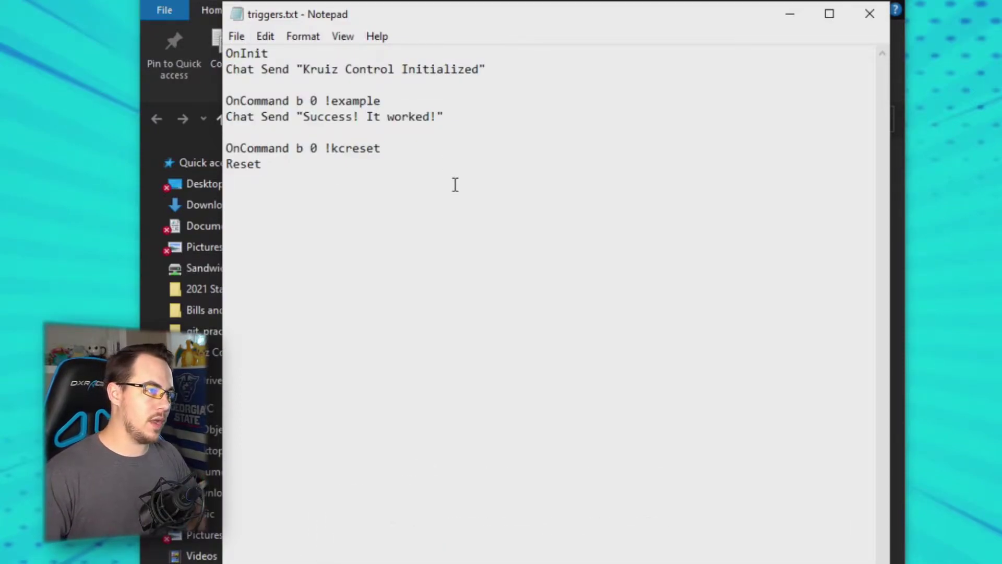
{"action": "left_click_drag", "start_coordinate": [443, 117], "coordinate": [226, 81]}
{"action": "left_click", "coordinate": [341, 102]}
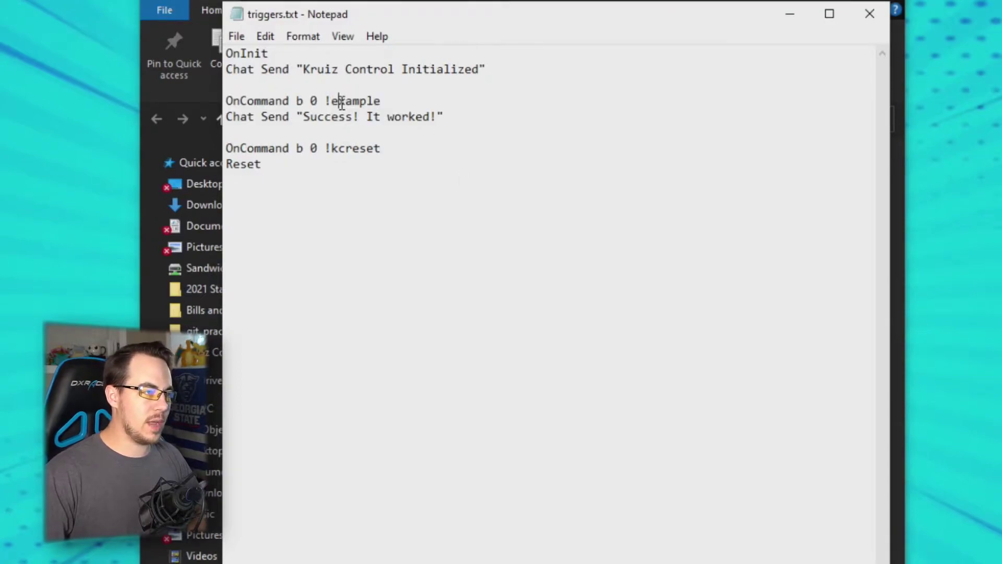
{"action": "left_click_drag", "start_coordinate": [332, 102], "coordinate": [376, 105]}
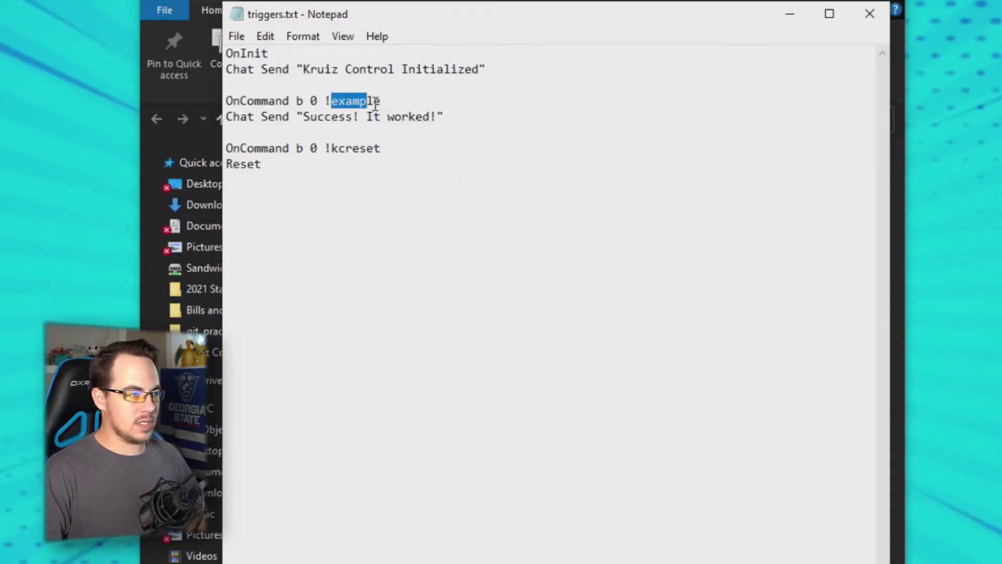
{"action": "left_click", "coordinate": [395, 102]}
{"action": "left_click_drag", "start_coordinate": [305, 120], "coordinate": [434, 128]}
{"action": "left_click", "coordinate": [438, 120]}
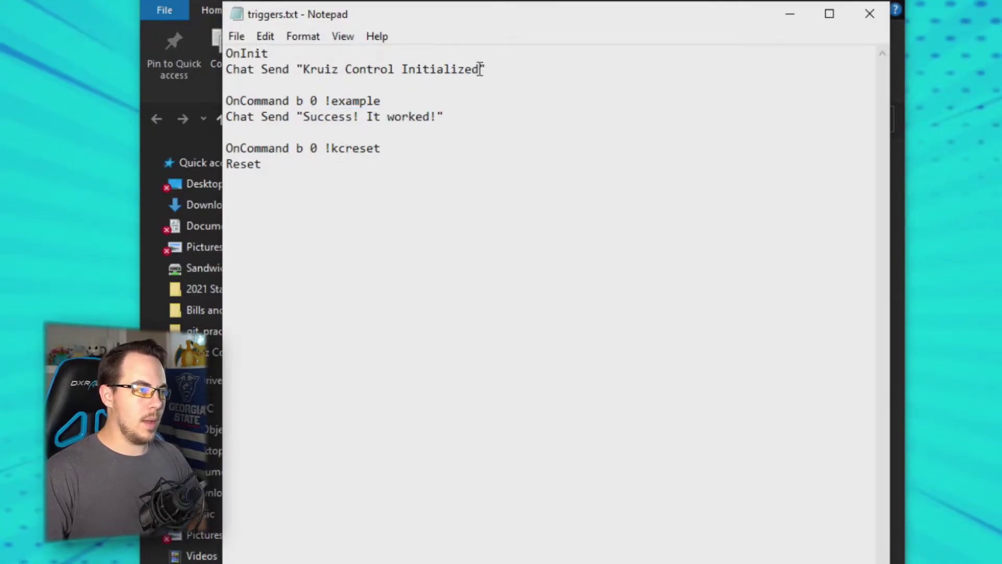
Highlight the OnInit trigger and its 'Kruiz Control Initialized' message.
{"action": "double_click", "coordinate": [255, 52]}
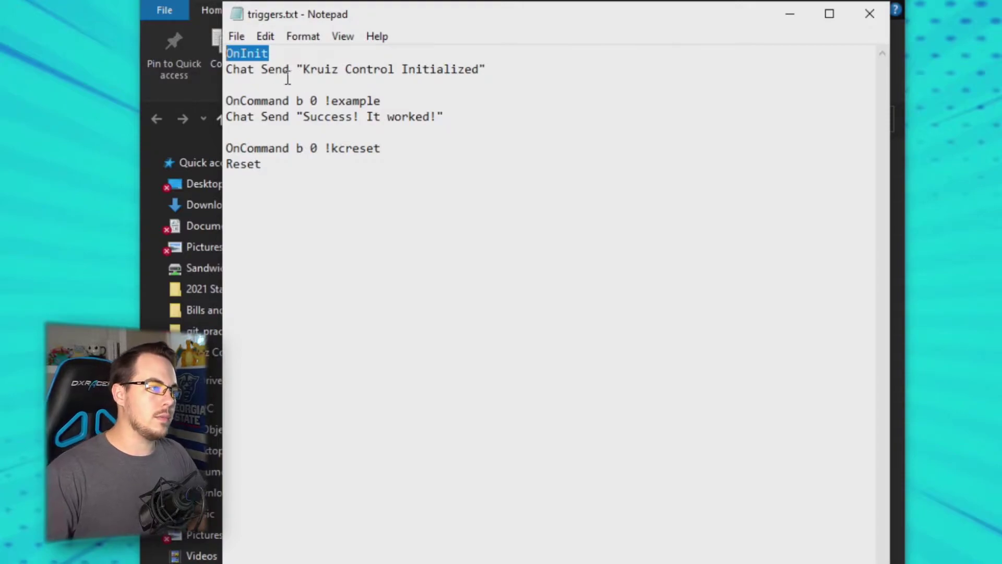
{"action": "left_click_drag", "start_coordinate": [306, 68], "coordinate": [485, 78]}
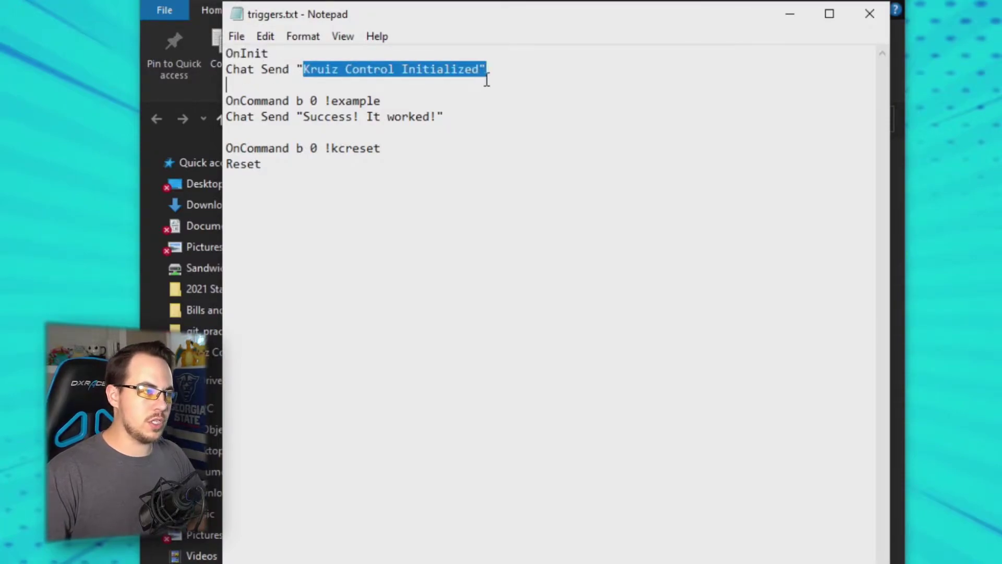
{"action": "left_click", "coordinate": [384, 148]}
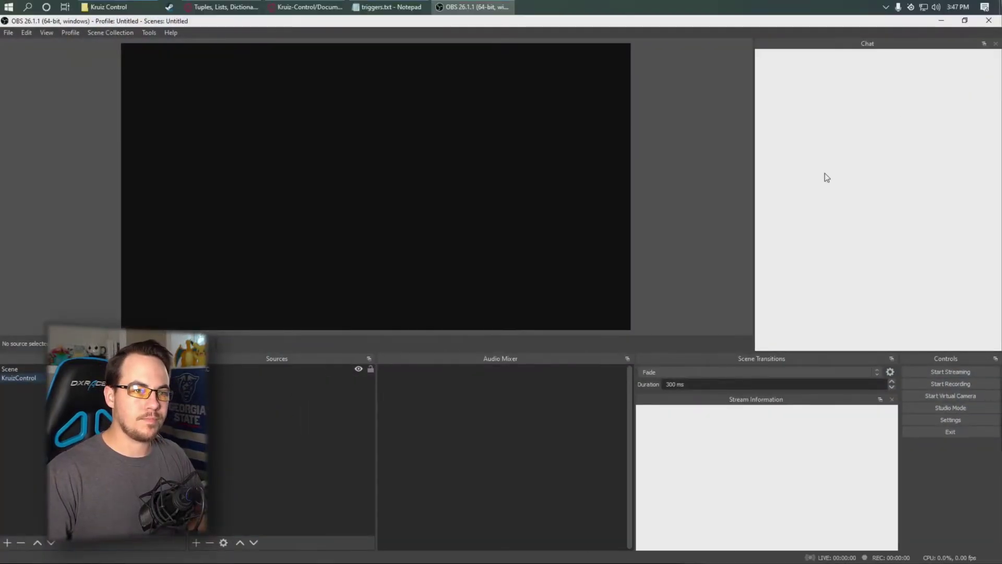
Send !example and !kcreset in OBS chat, then highlight the 'Kruiz Control Initialized' reply.
{"action": "left_click", "coordinate": [805, 313]}
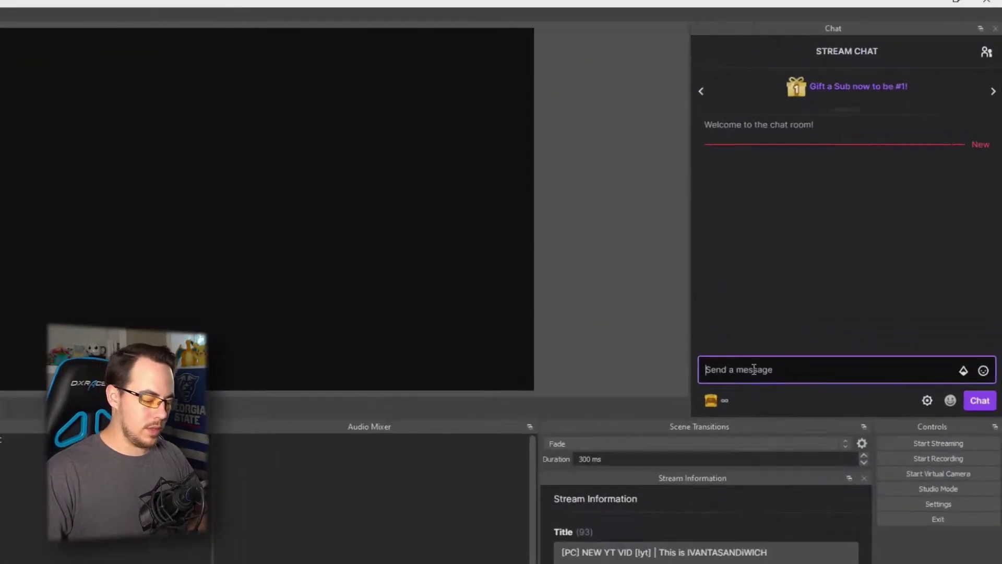
{"action": "type", "text": "le"}
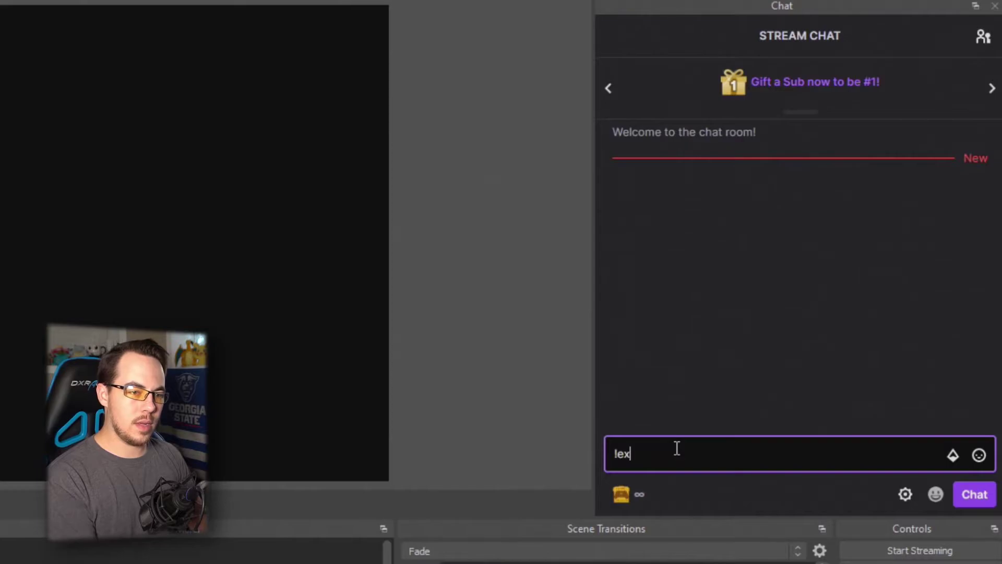
{"action": "type", "text": "xample"}
{"action": "key", "text": "Return"}
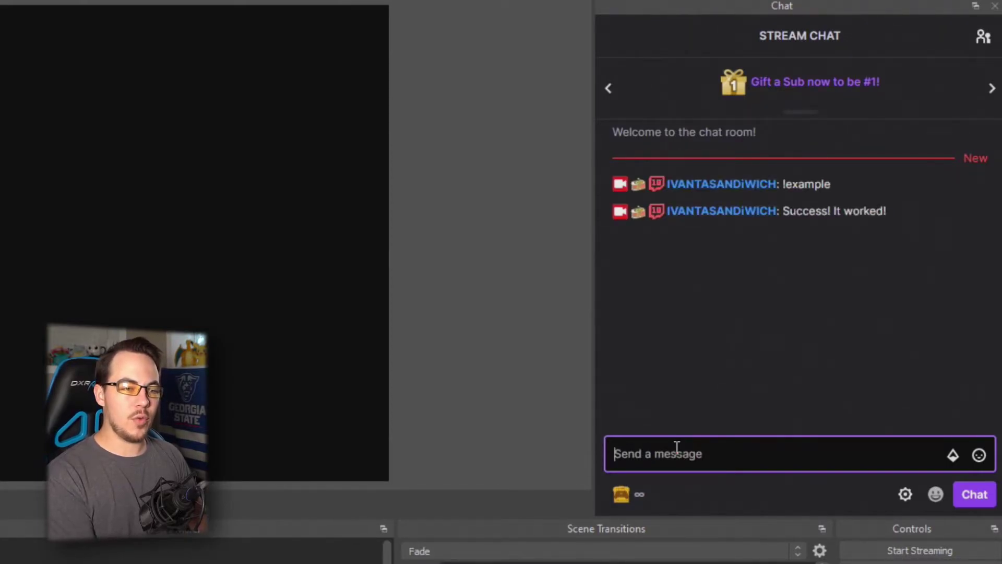
{"action": "type", "text": "!kcr"}
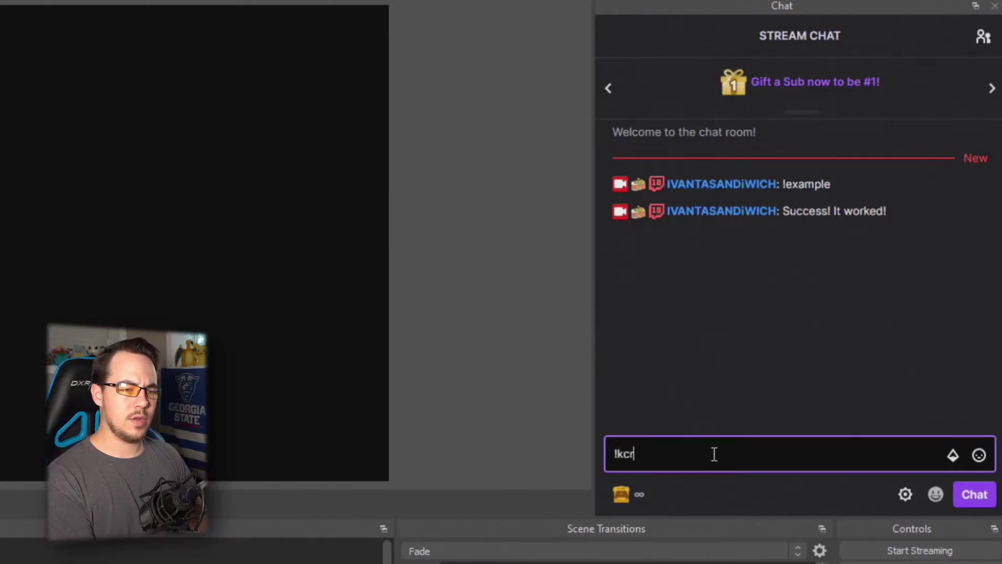
{"action": "type", "text": "eset"}
{"action": "key", "text": "Return"}
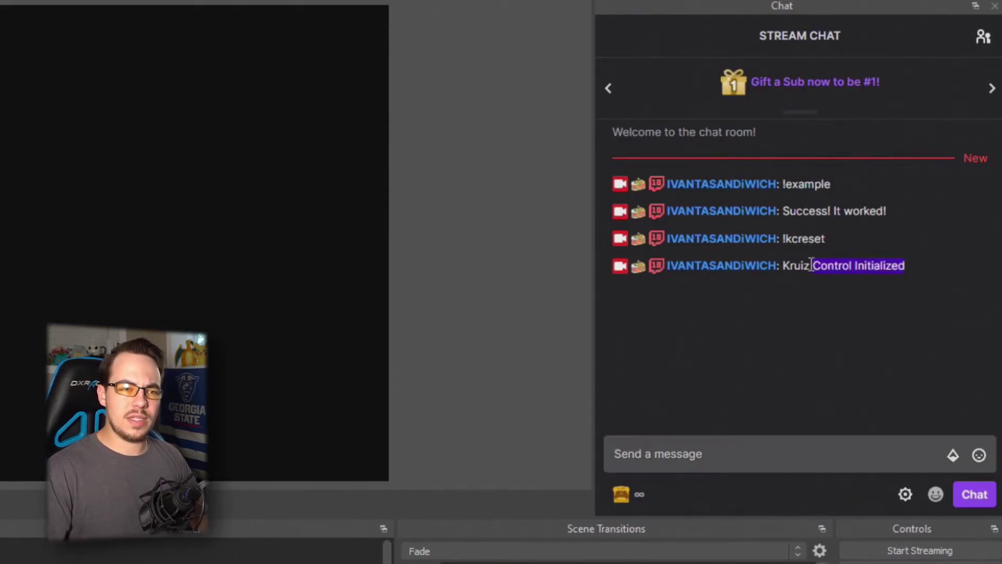
{"action": "left_click_drag", "start_coordinate": [812, 263], "coordinate": [784, 266]}
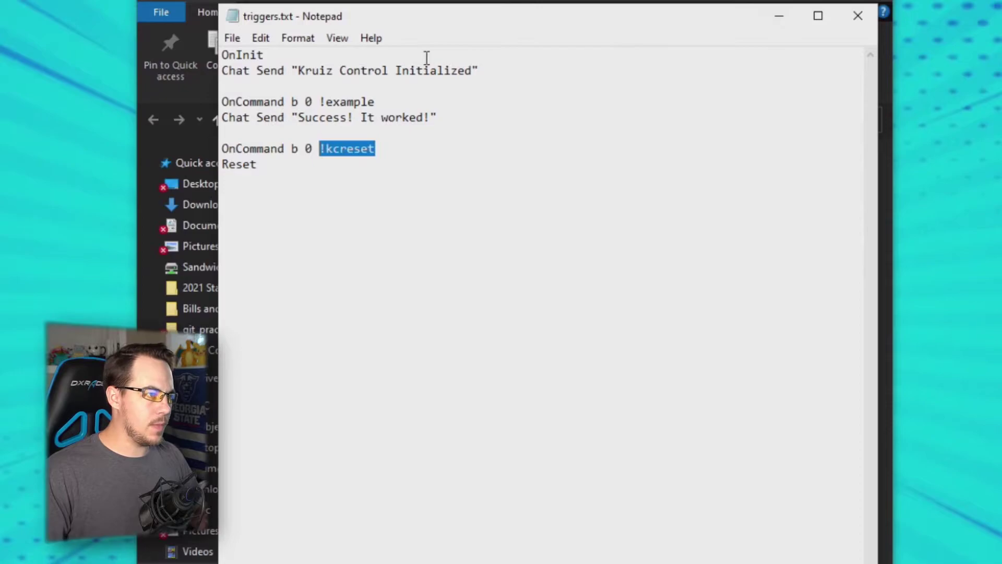
Replace 'Initialized' with 'is making Sandwiches!' in the OnInit message and save triggers.txt.
{"action": "left_click", "coordinate": [444, 70]}
{"action": "left_click_drag", "start_coordinate": [397, 72], "coordinate": [469, 69]}
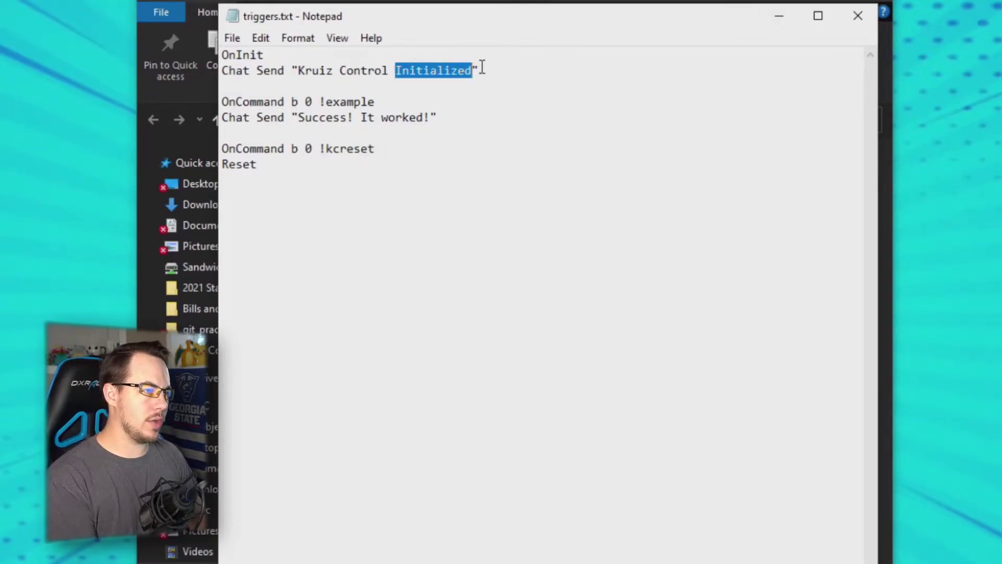
{"action": "type", "text": "is making Sanedwi"}
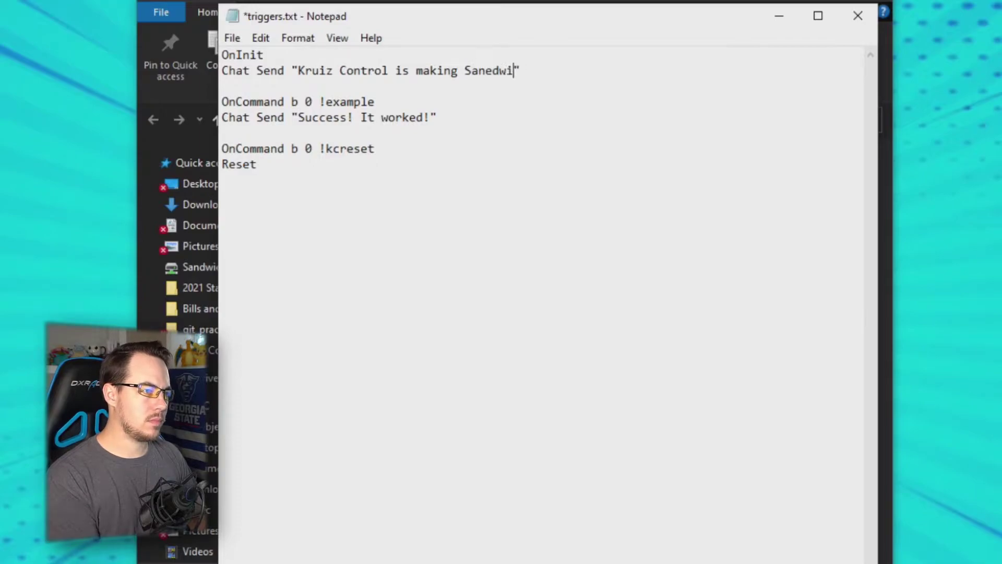
{"action": "key", "text": "BackSpace"}
{"action": "key", "text": "BackSpace"}
{"action": "key", "text": "BackSpace"}
{"action": "type", "text": "wiches!"}
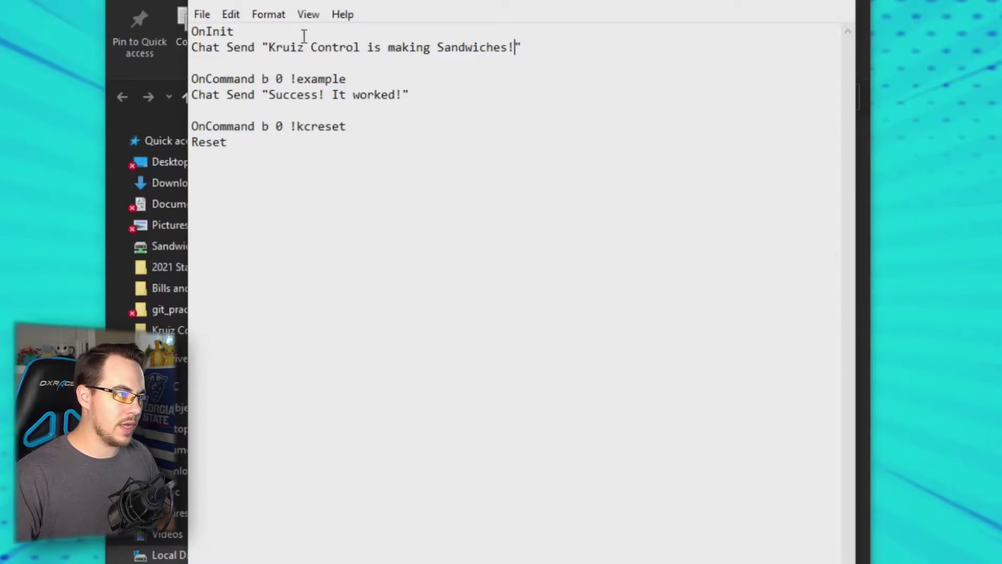
{"action": "left_click", "coordinate": [202, 15]}
{"action": "left_click", "coordinate": [218, 94]}
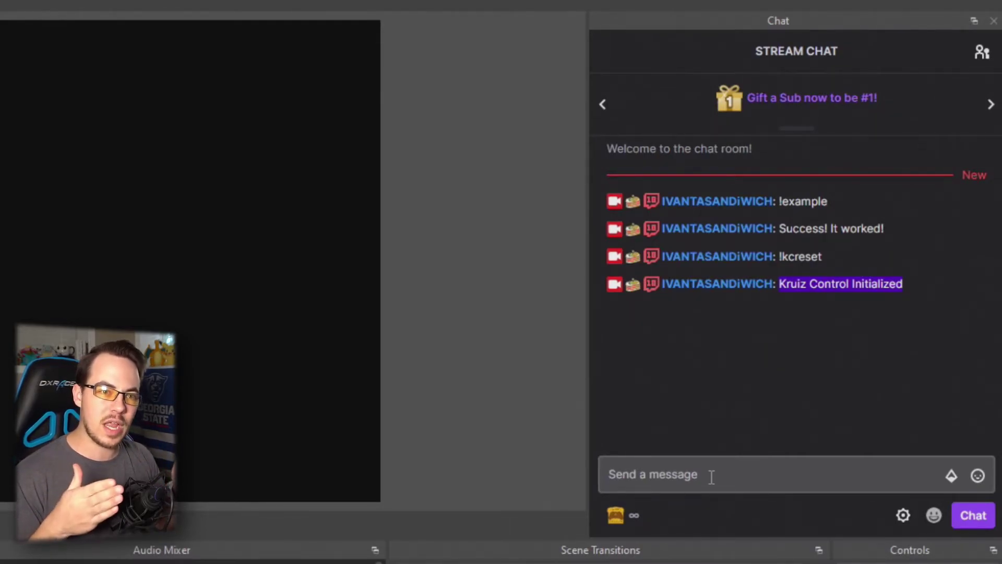
Resend the previous !kcreset message in OBS chat.
{"action": "left_click", "coordinate": [710, 469]}
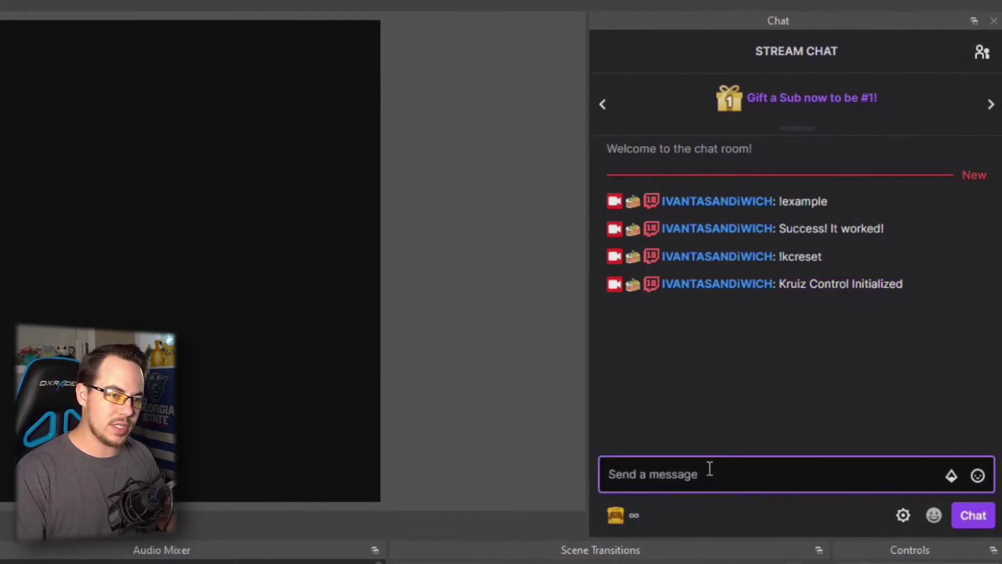
{"action": "key", "text": "Up"}
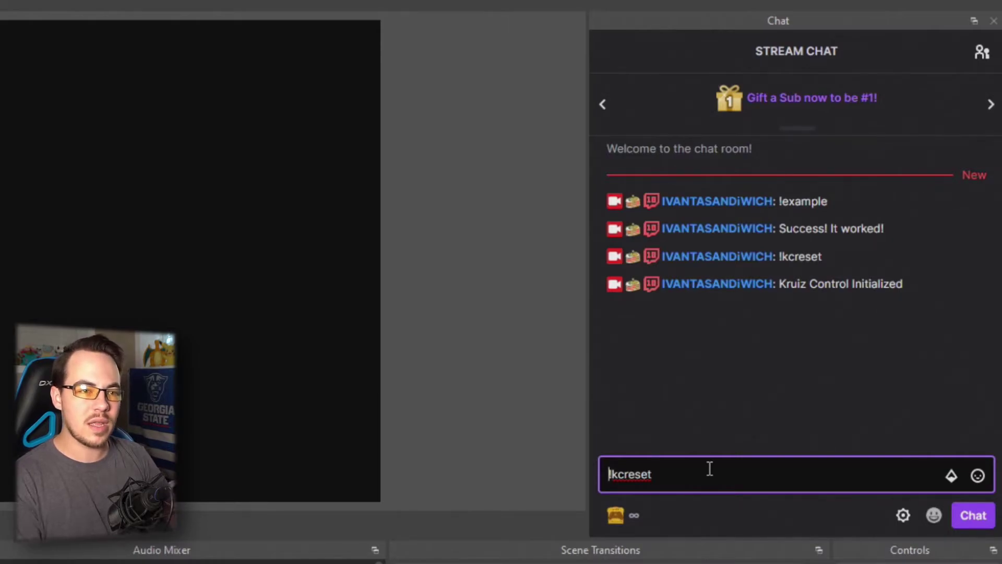
{"action": "key", "text": "Return"}
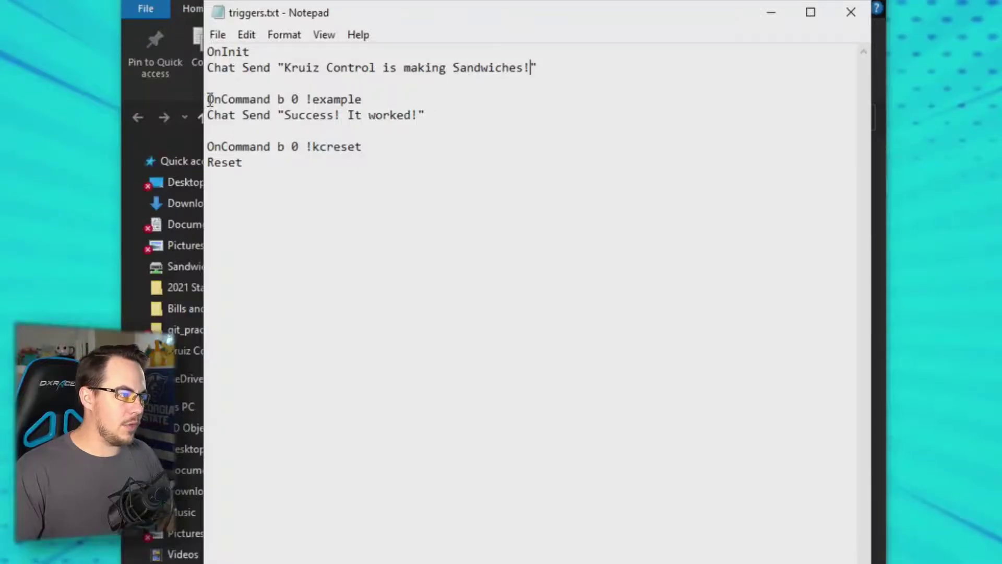
{"action": "left_click_drag", "start_coordinate": [207, 98], "coordinate": [272, 98]}
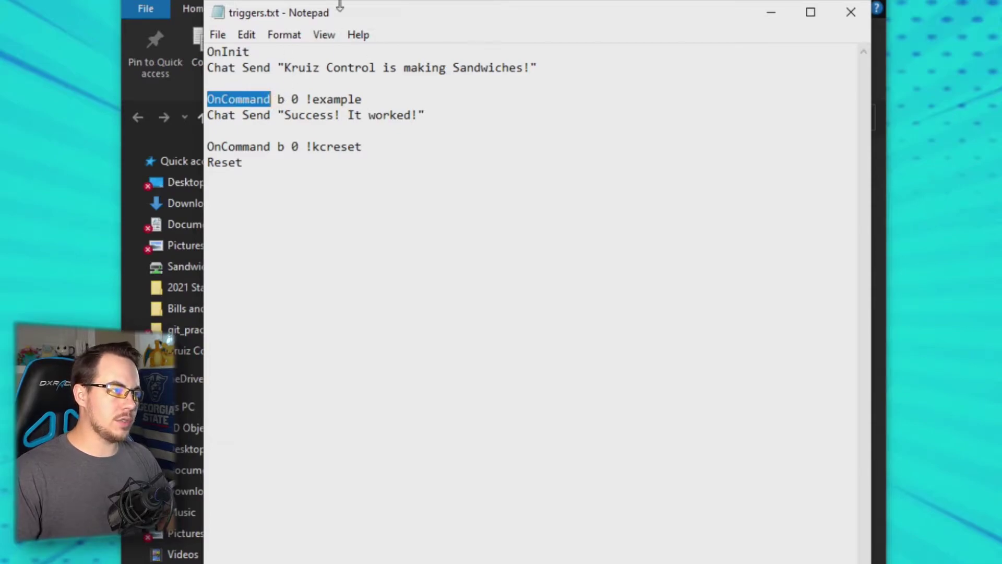
{"action": "double_click", "coordinate": [282, 99]}
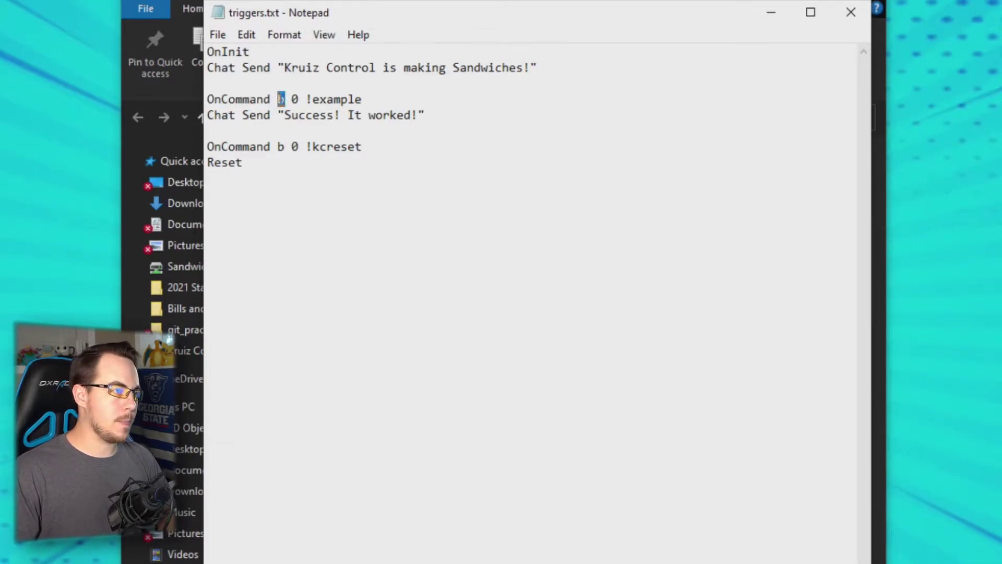
{"action": "left_click", "coordinate": [278, 100]}
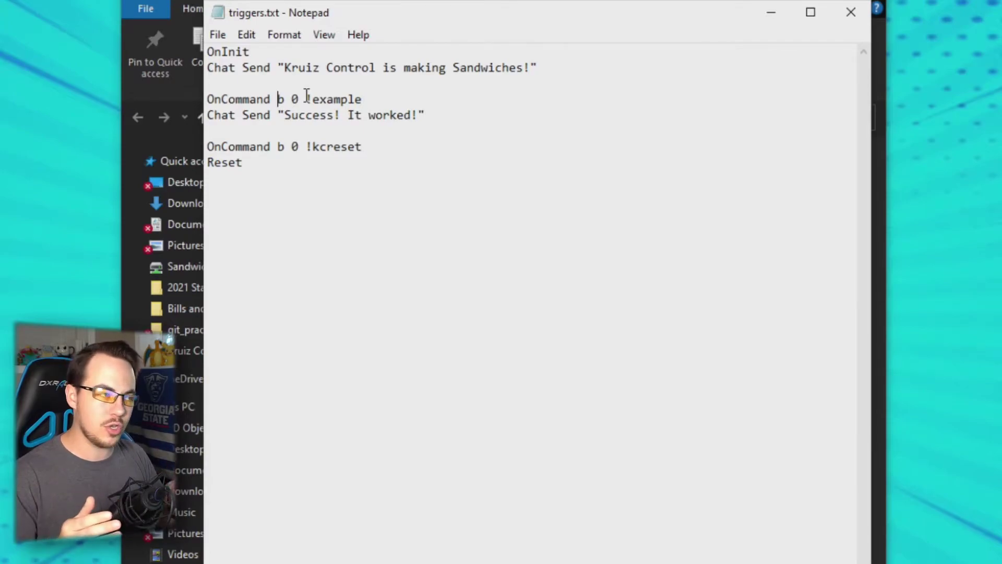
{"action": "left_click_drag", "start_coordinate": [209, 99], "coordinate": [363, 100]}
{"action": "left_click", "coordinate": [362, 99]}
{"action": "left_click_drag", "start_coordinate": [279, 99], "coordinate": [291, 100]}
{"action": "left_click", "coordinate": [291, 99]}
{"action": "double_click", "coordinate": [295, 99]}
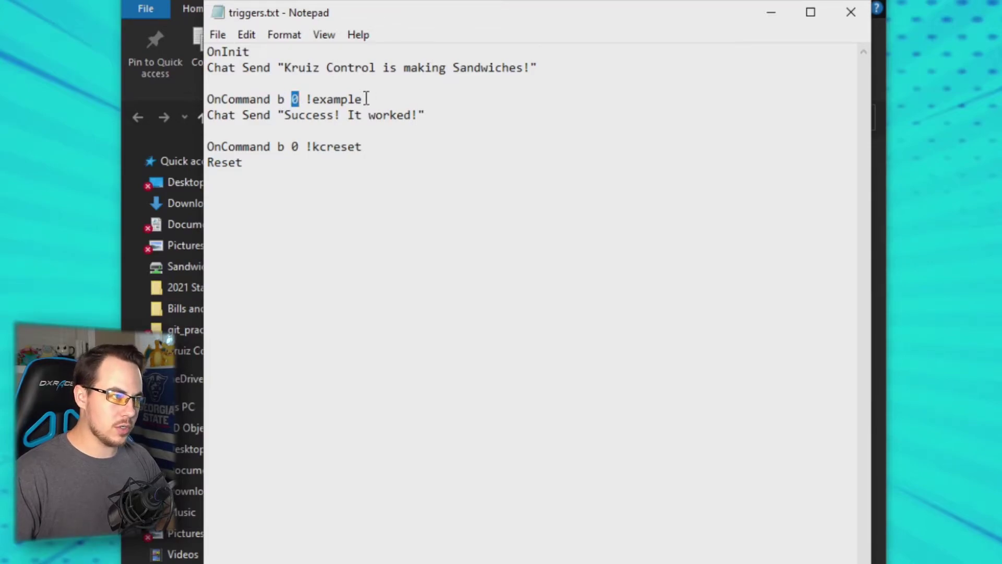
{"action": "left_click", "coordinate": [276, 100]}
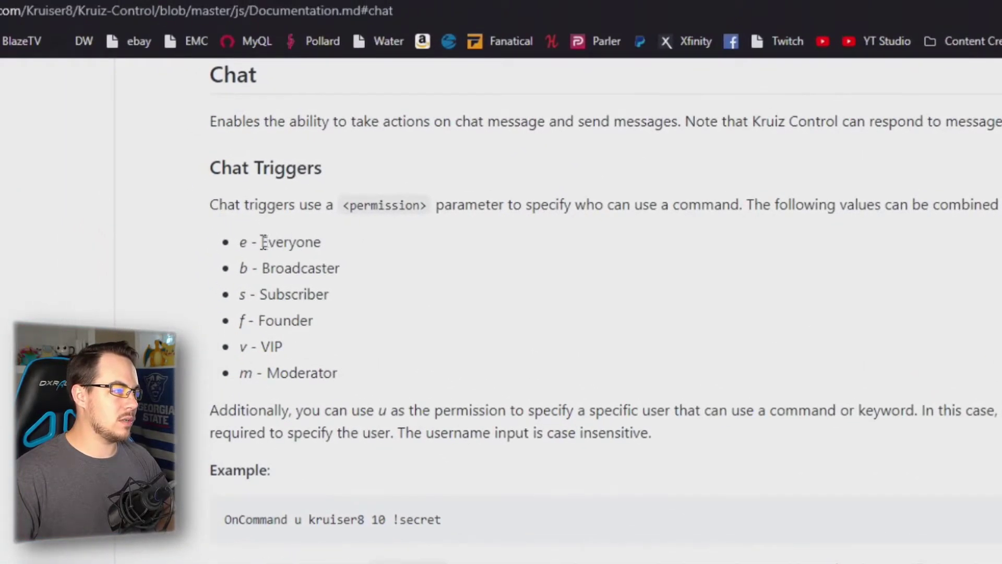
Highlight the Everyone, Subscriber, Founder, VIP and Moderator permission values, then return to Notepad.
{"action": "left_click_drag", "start_coordinate": [262, 242], "coordinate": [321, 245]}
{"action": "left_click", "coordinate": [243, 269]}
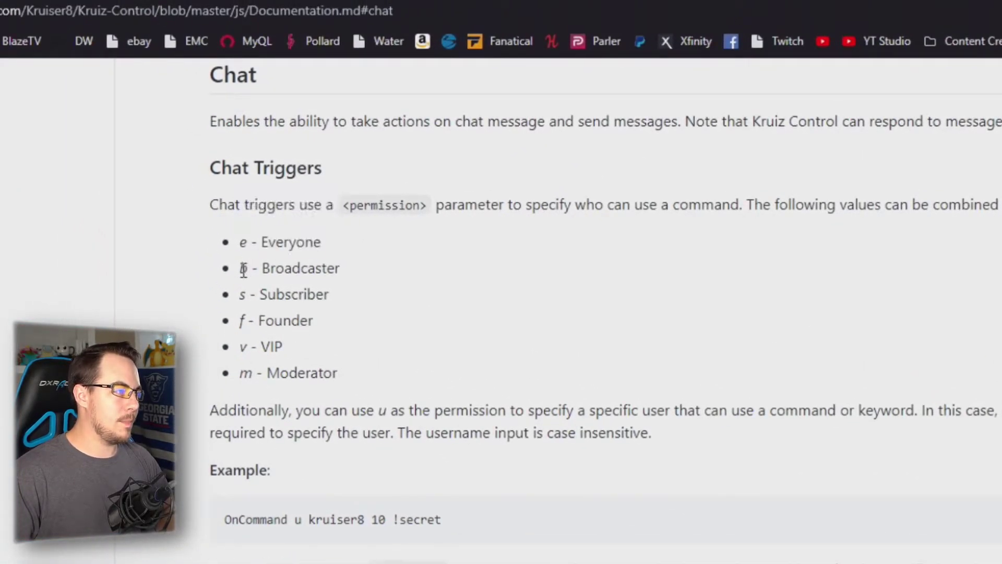
{"action": "left_click_drag", "start_coordinate": [255, 294], "coordinate": [324, 295]}
{"action": "left_click", "coordinate": [245, 321]}
{"action": "left_click_drag", "start_coordinate": [259, 320], "coordinate": [313, 320]}
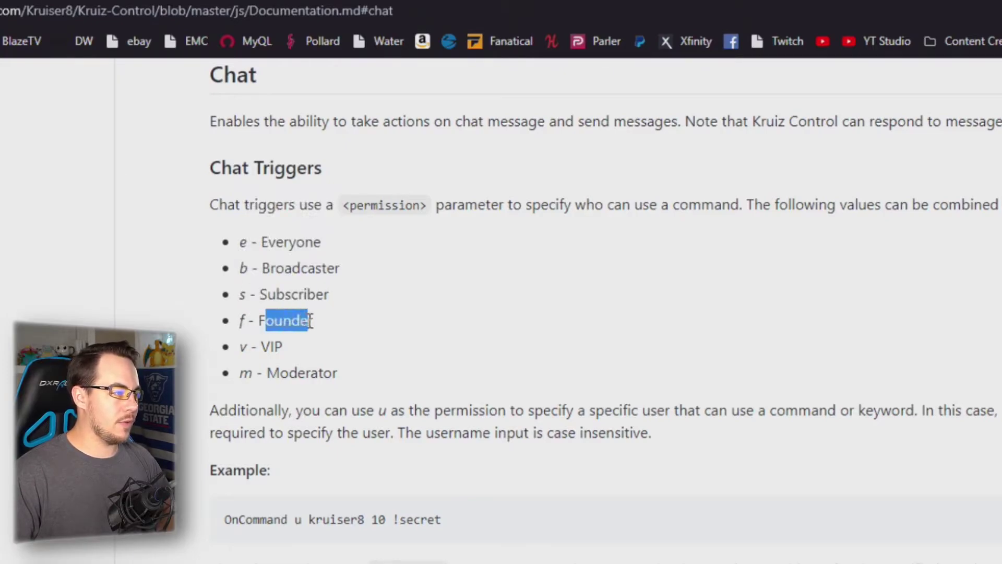
{"action": "left_click", "coordinate": [243, 351]}
{"action": "left_click_drag", "start_coordinate": [263, 346], "coordinate": [354, 382]}
{"action": "left_click", "coordinate": [245, 372]}
{"action": "left_click", "coordinate": [353, 382]}
{"action": "key", "text": "alt+Tab"}
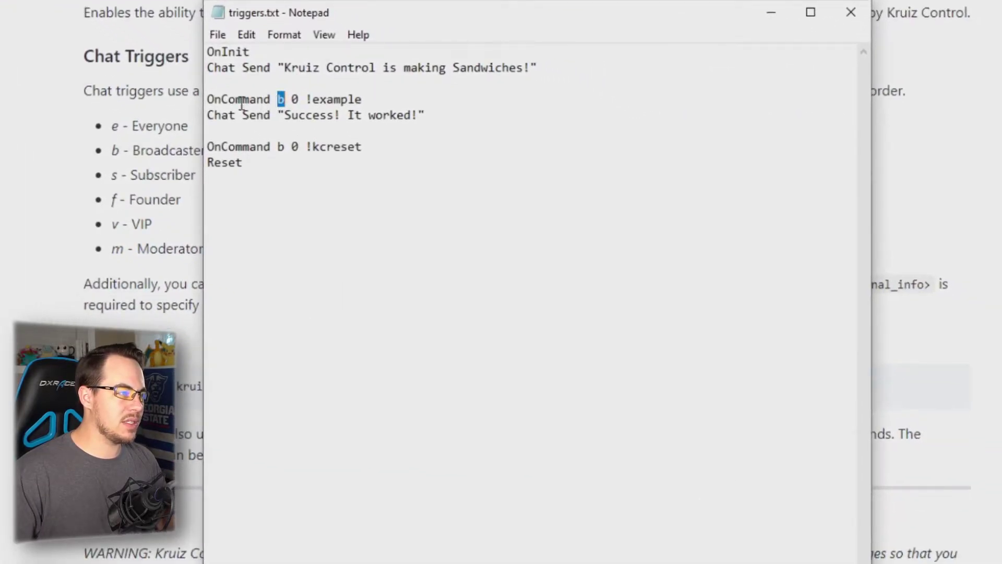
Change the !example trigger's cooldown value from 0 to 5.
{"action": "left_click_drag", "start_coordinate": [208, 99], "coordinate": [284, 98]}
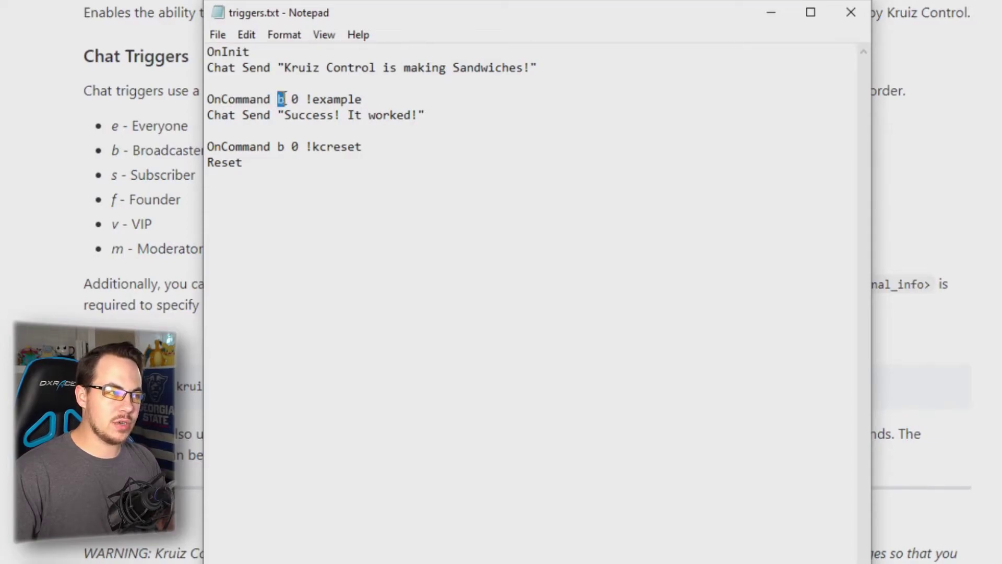
{"action": "left_click", "coordinate": [293, 98]}
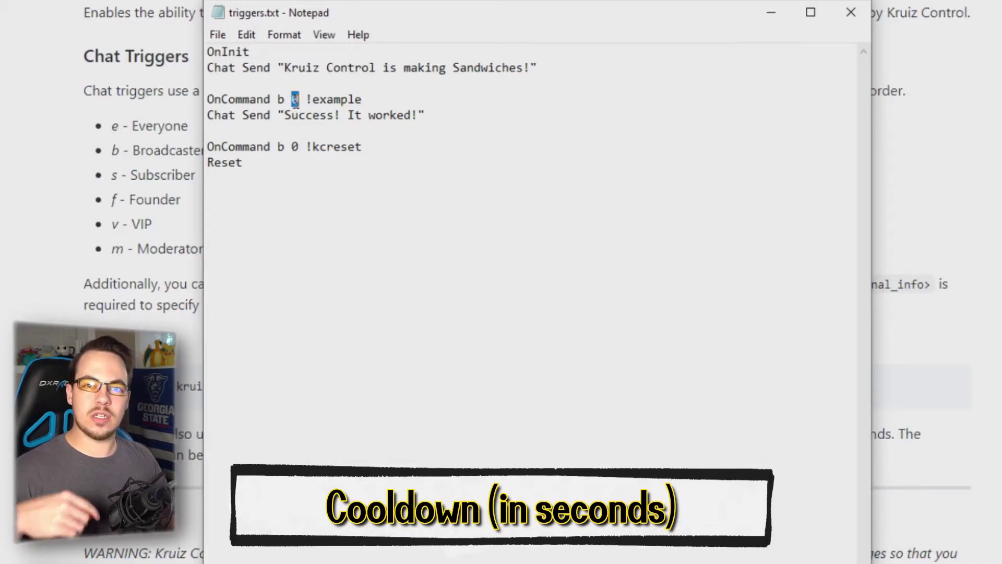
{"action": "left_click", "coordinate": [294, 100]}
{"action": "double_click", "coordinate": [295, 100]}
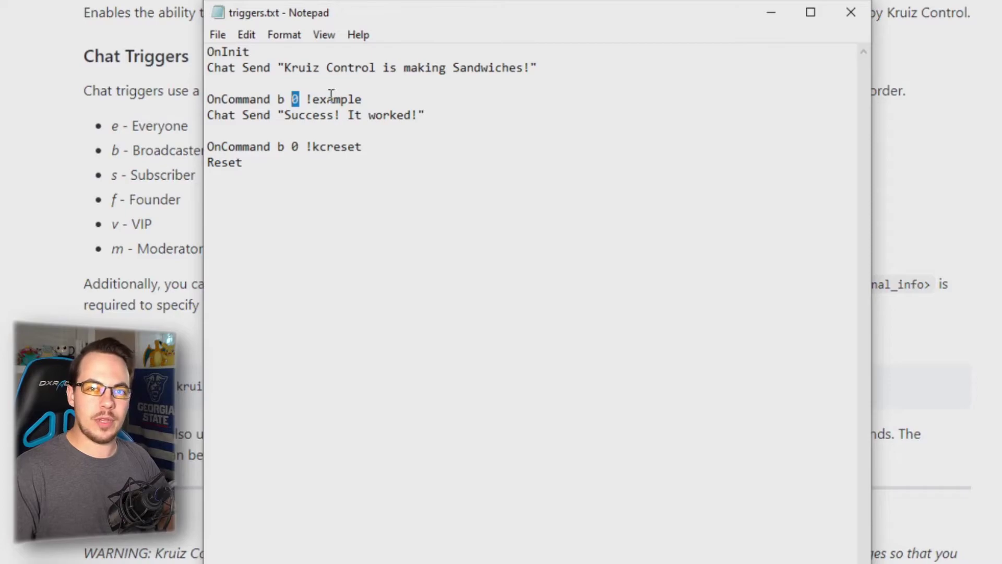
{"action": "key", "text": "Left"}
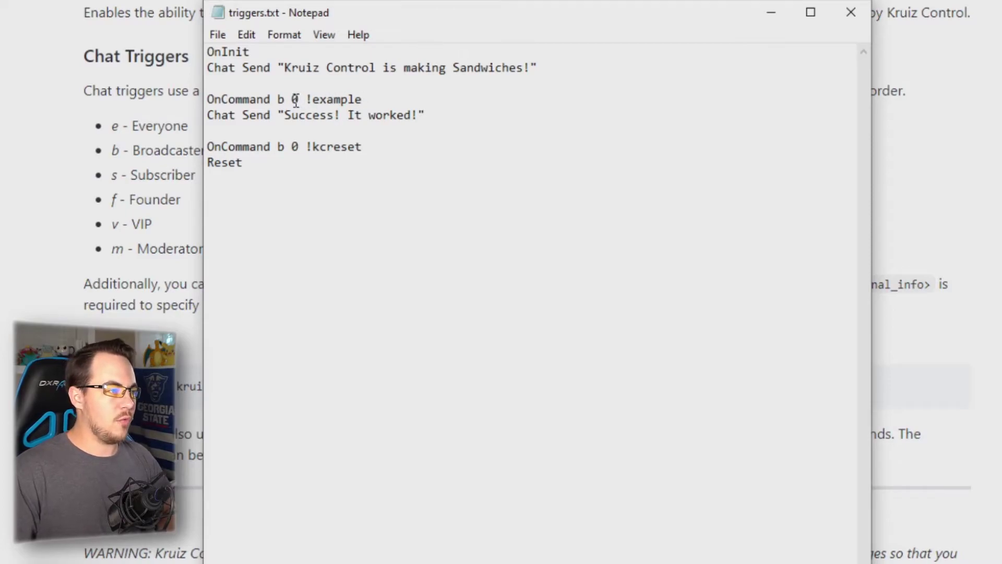
{"action": "key", "text": "Delete"}
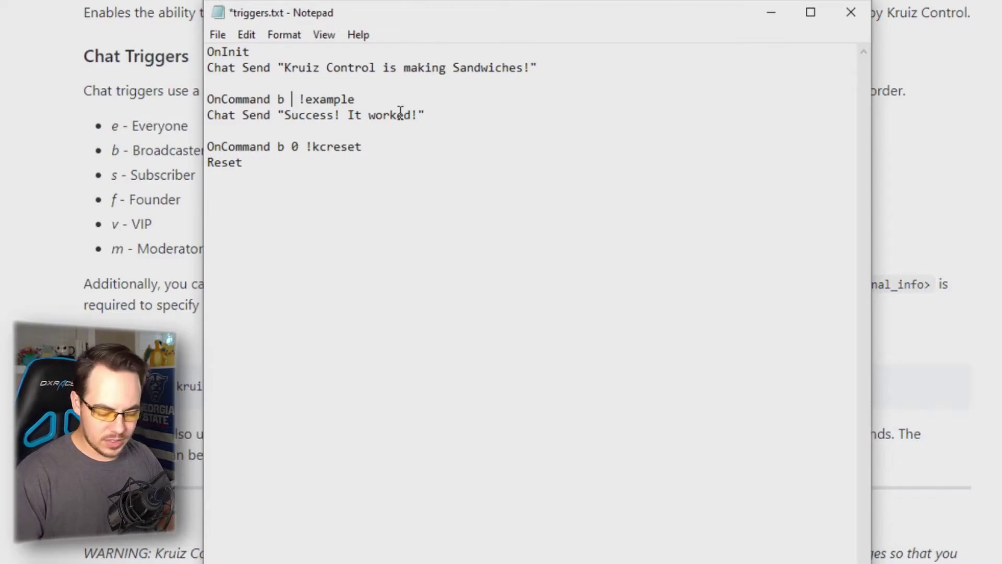
{"action": "type", "text": "5"}
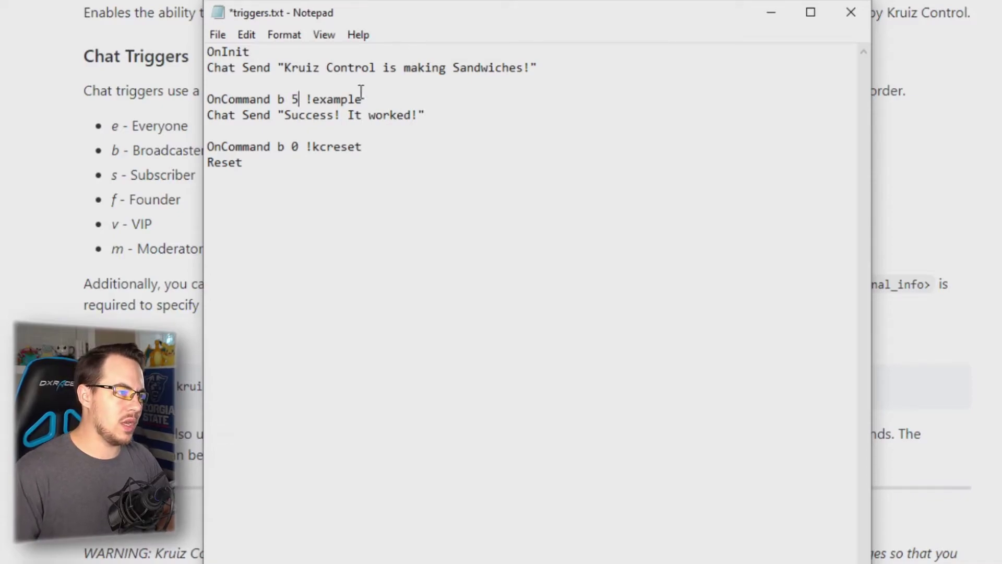
Highlight permission b, the !example name and the Chat Send reply, then save the file.
{"action": "double_click", "coordinate": [280, 99]}
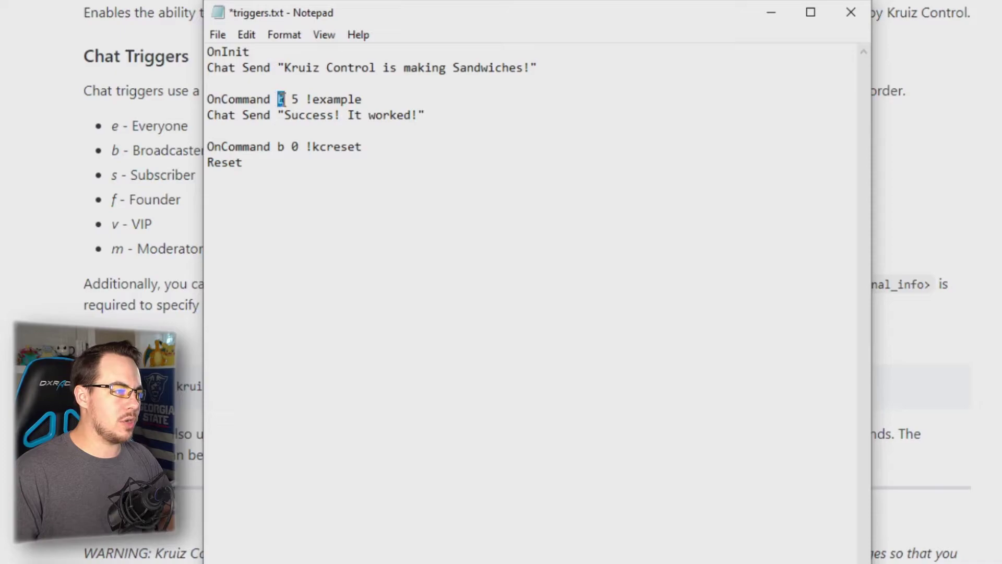
{"action": "left_click_drag", "start_coordinate": [306, 99], "coordinate": [363, 99]}
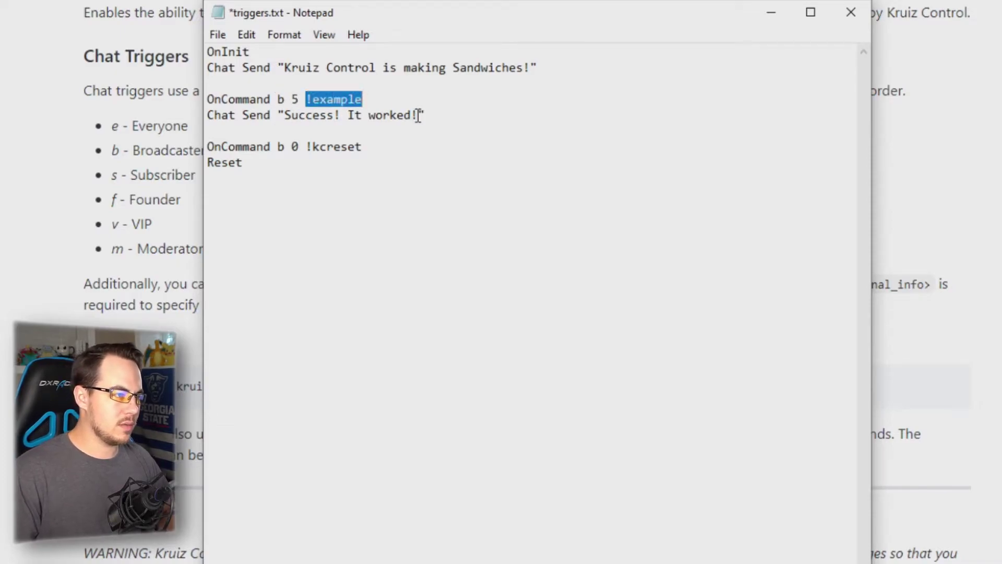
{"action": "left_click_drag", "start_coordinate": [418, 114], "coordinate": [285, 116]}
{"action": "left_click_drag", "start_coordinate": [211, 120], "coordinate": [433, 123]}
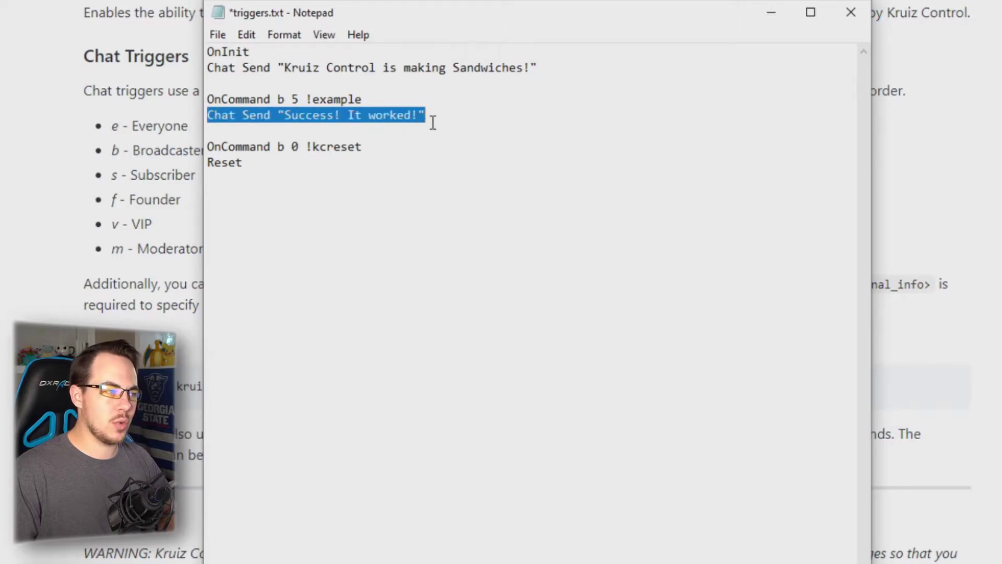
{"action": "left_click", "coordinate": [215, 116]}
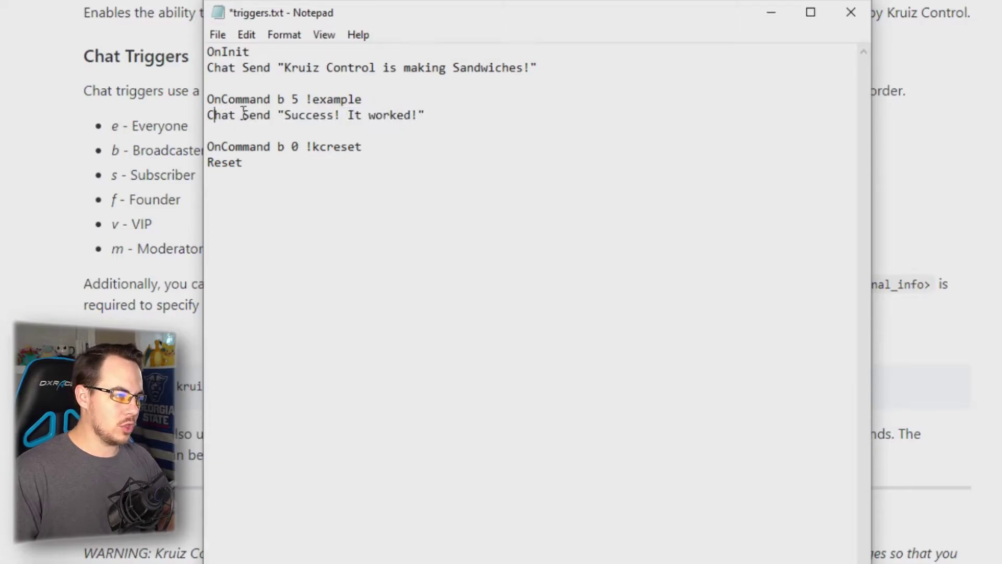
{"action": "left_click_drag", "start_coordinate": [243, 113], "coordinate": [421, 114]}
{"action": "left_click", "coordinate": [435, 112]}
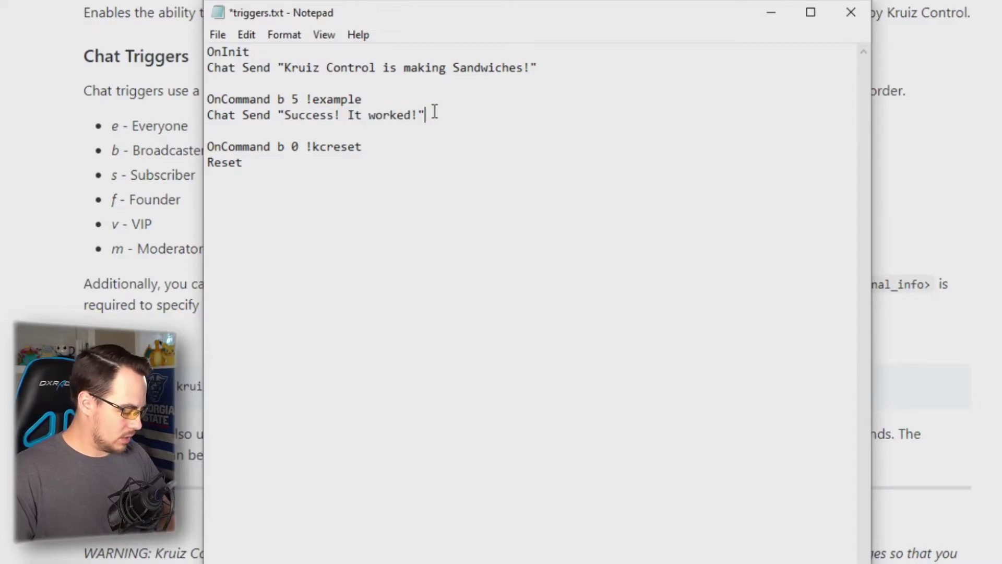
{"action": "key", "text": "ctrl+s"}
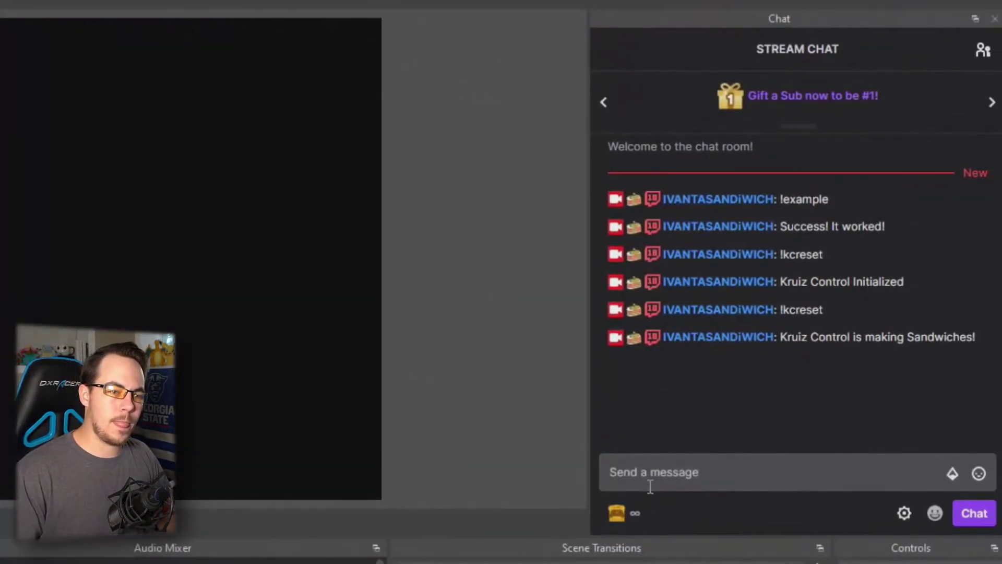
Send !kcreset, then !example twice in OBS chat to test the 5-second cooldown.
{"action": "left_click", "coordinate": [642, 476]}
{"action": "key", "text": "Up"}
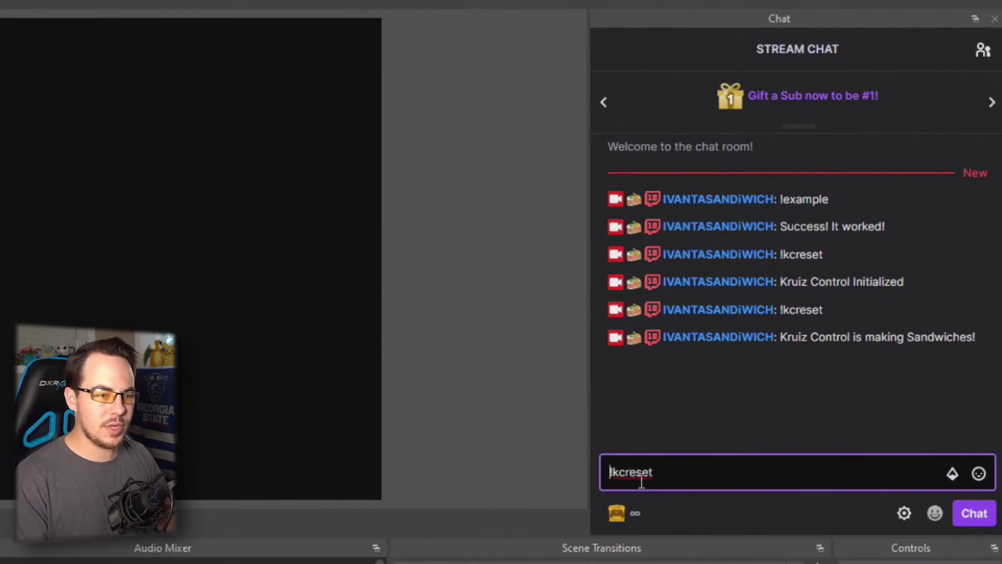
{"action": "key", "text": "Return"}
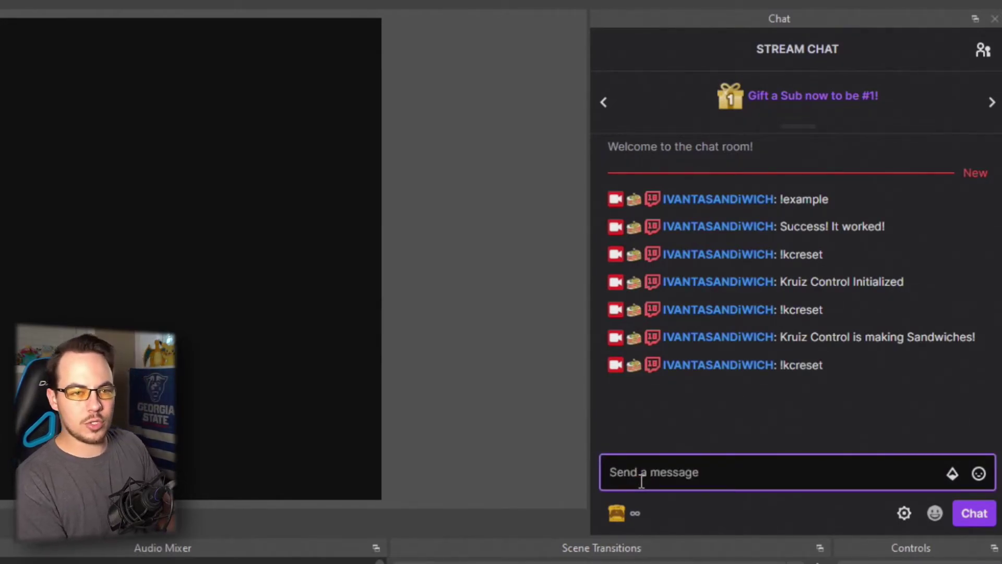
{"action": "type", "text": "!e"}
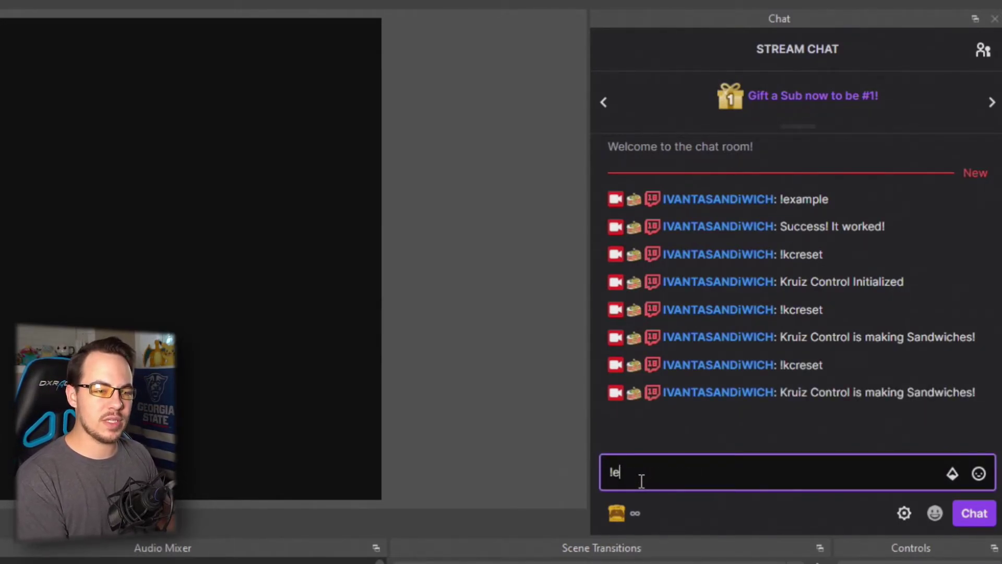
{"action": "type", "text": "xample"}
{"action": "key", "text": "Return"}
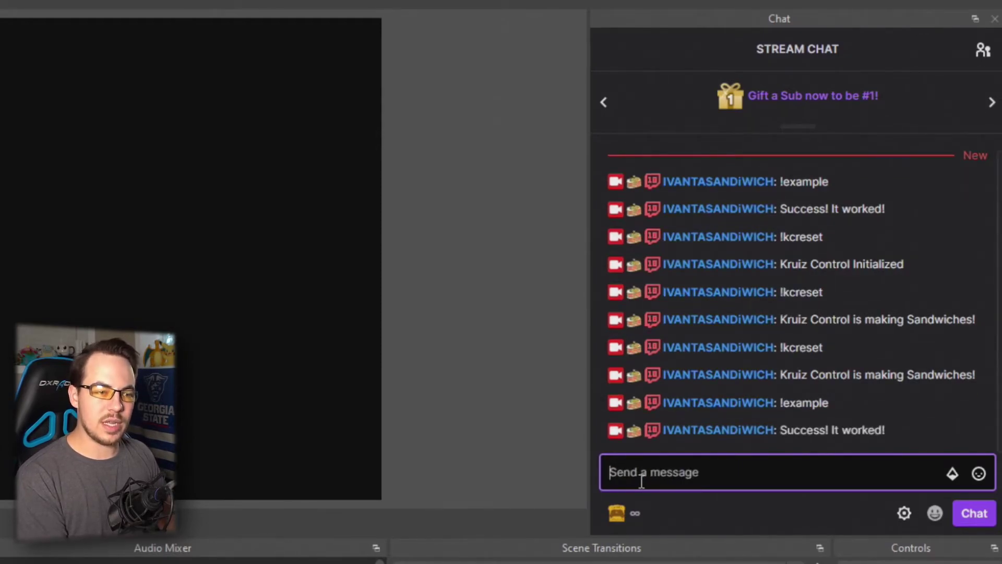
{"action": "type", "text": "!example"}
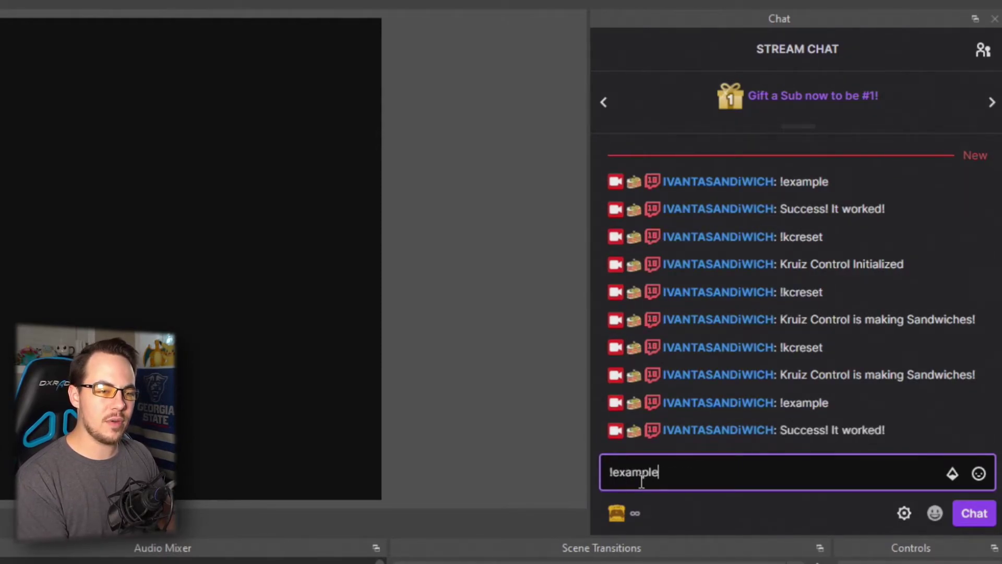
{"action": "key", "text": "Return"}
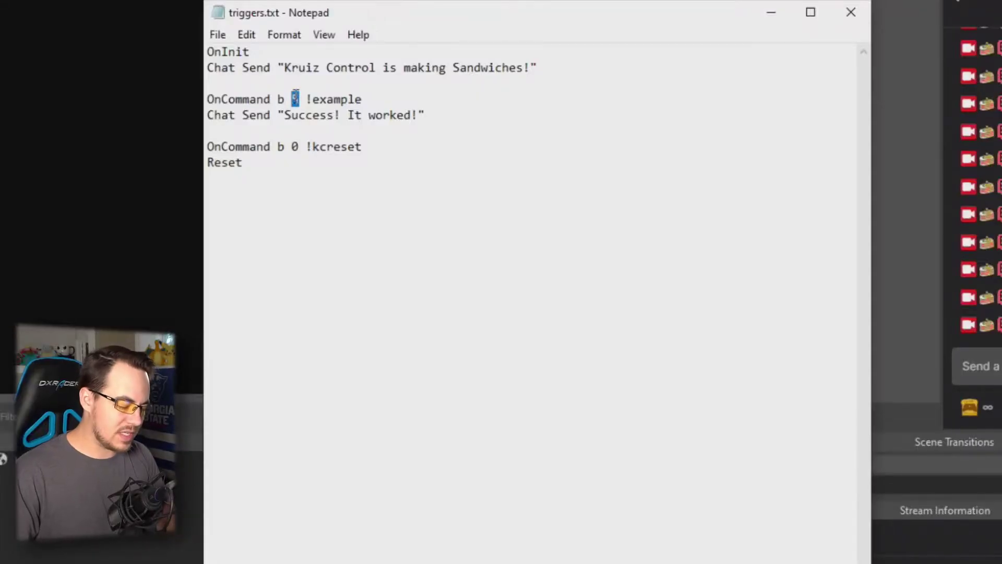
Remove the cooldown 5 so the trigger reads 'OnCommand b !example', and save triggers.txt.
{"action": "key", "text": "BackSpace"}
{"action": "key", "text": "BackSpace"}
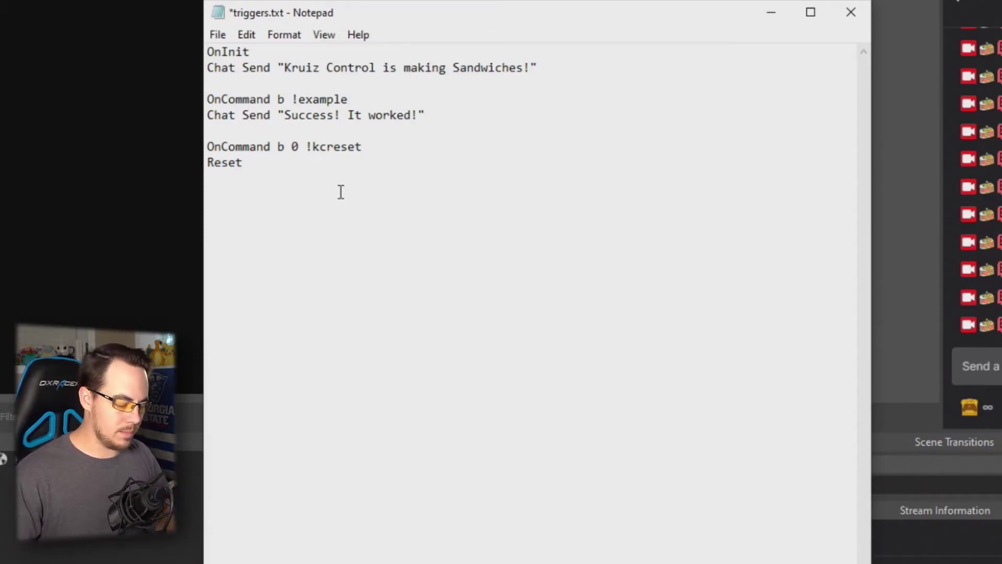
{"action": "key", "text": "ctrl+s"}
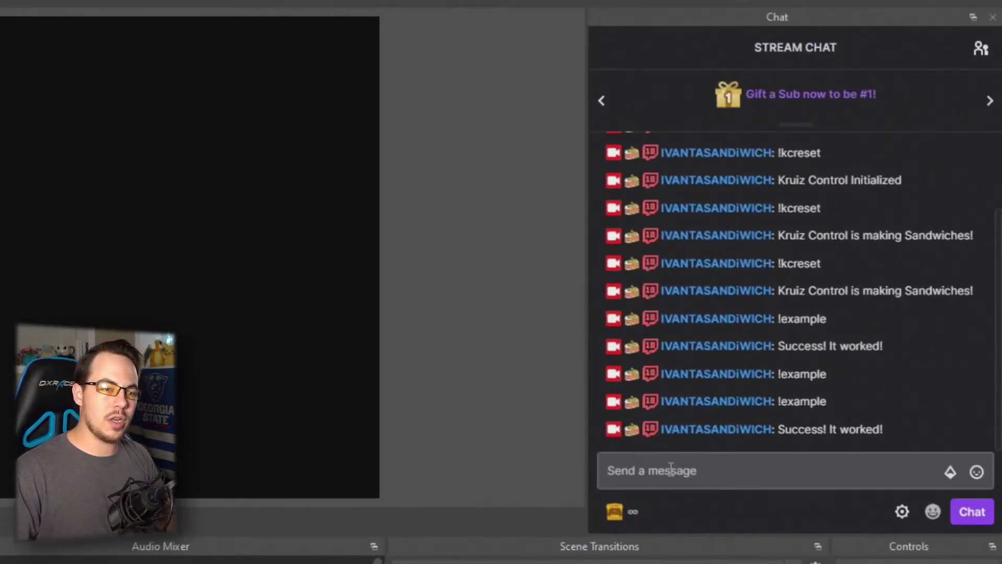
{"action": "left_click", "coordinate": [671, 470]}
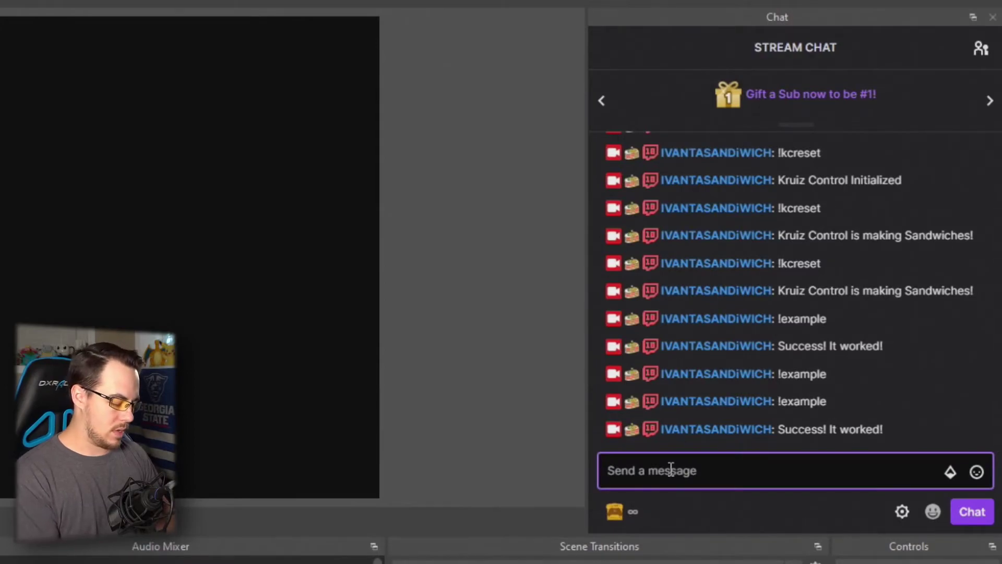
Send !kcreset in the OBS chat to reset Kruiz Control.
{"action": "type", "text": "!"}
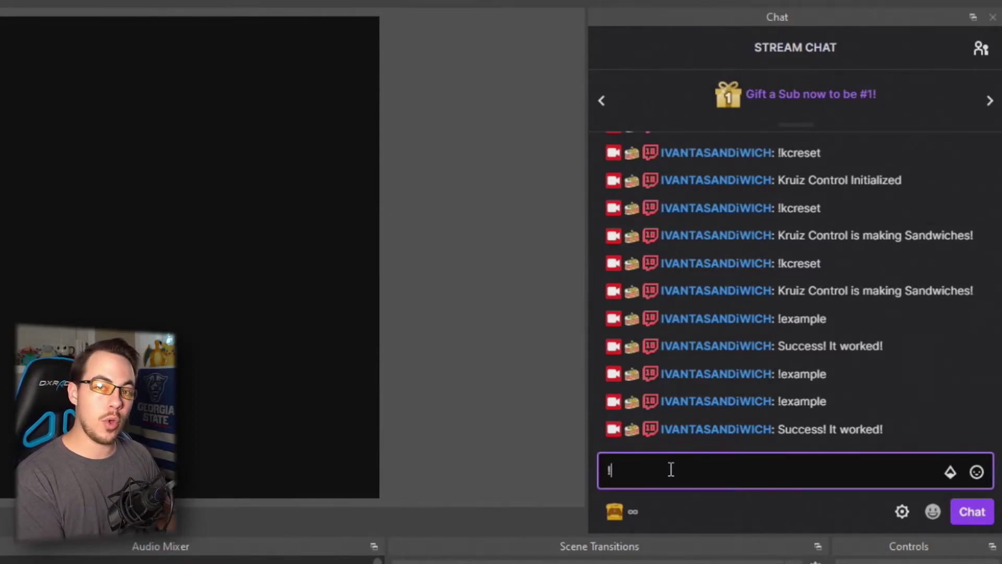
{"action": "type", "text": "kcreset"}
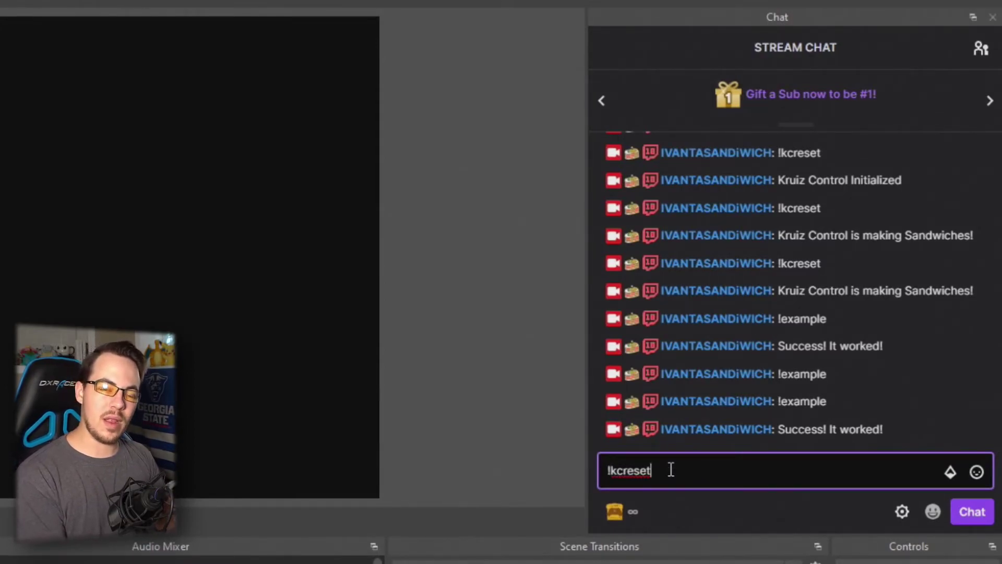
{"action": "key", "text": "Return"}
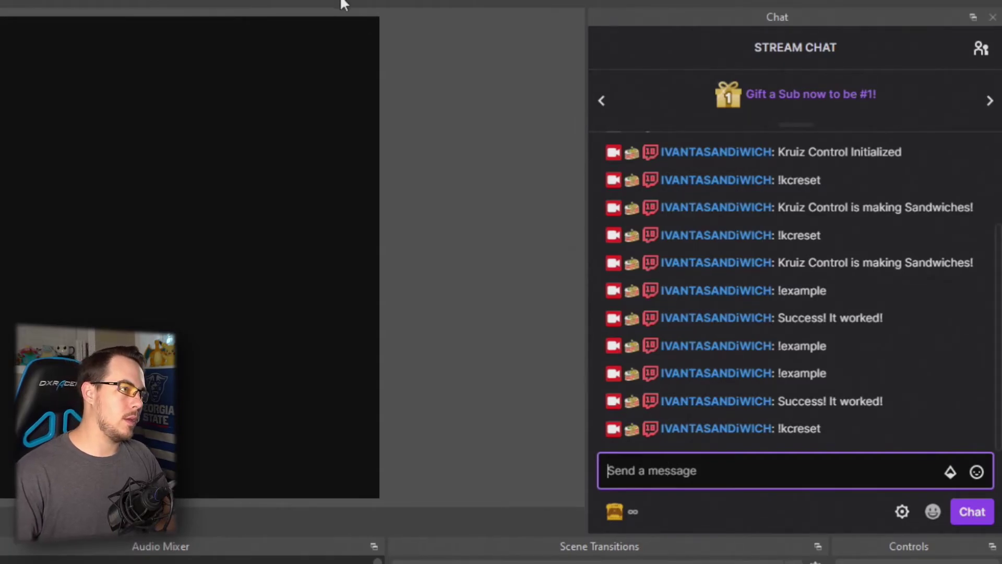
In triggers.txt, restore the !example line to 'OnCommand b 0 !example' and save.
{"action": "key", "text": "alt+Tab"}
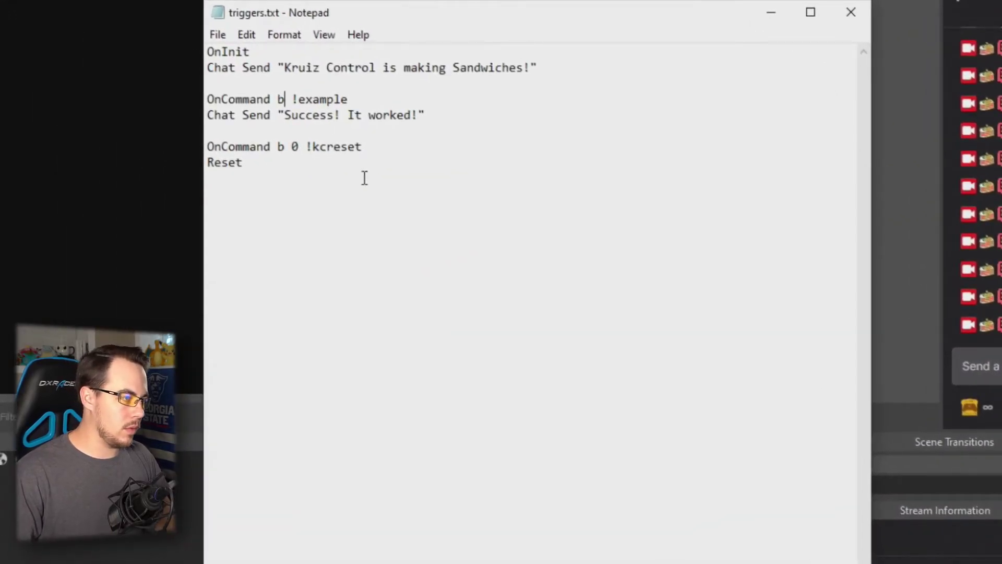
{"action": "left_click_drag", "start_coordinate": [364, 177], "coordinate": [200, 53]}
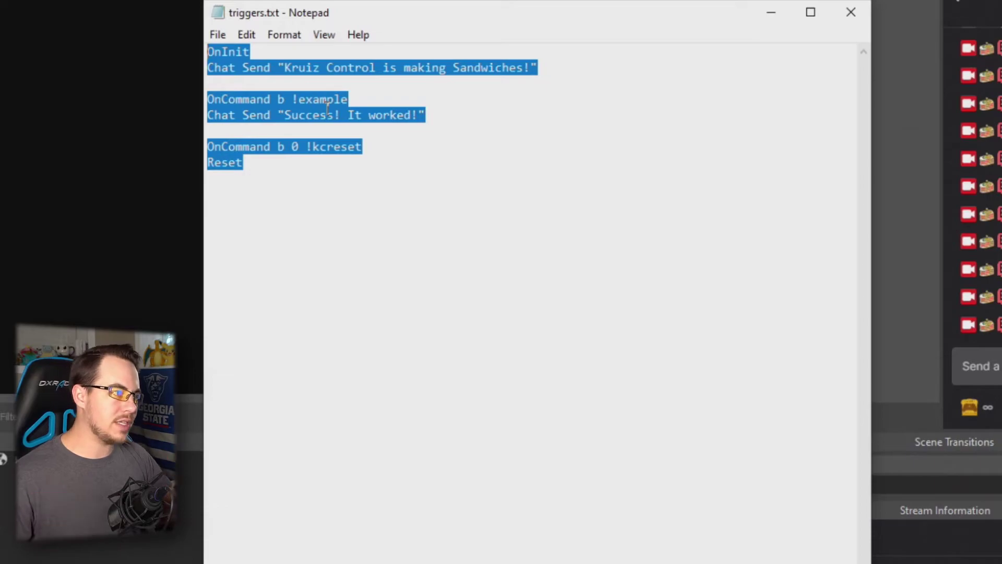
{"action": "left_click", "coordinate": [354, 476]}
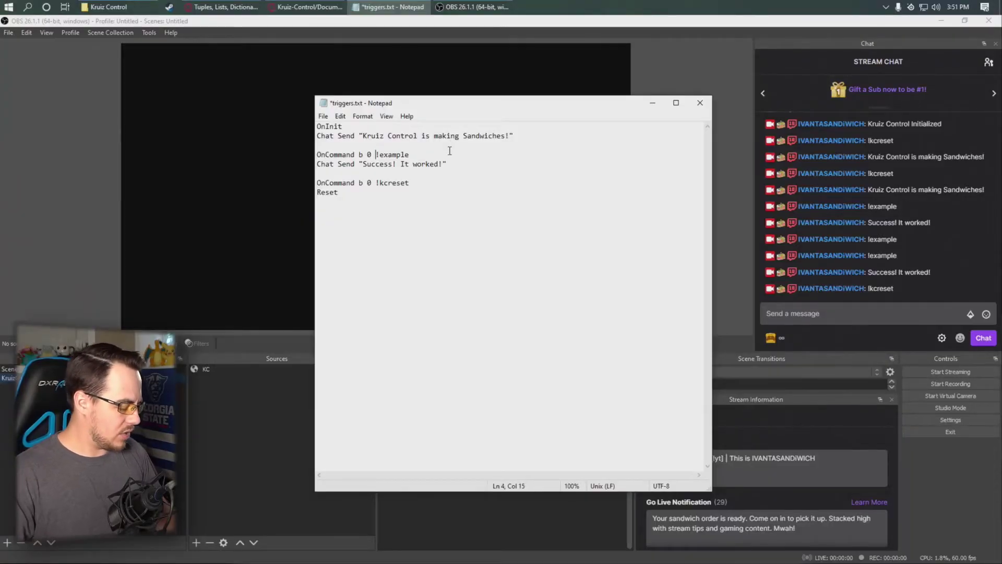
Resend the previous !kcreset message in the OBS chat.
{"action": "left_click", "coordinate": [897, 289]}
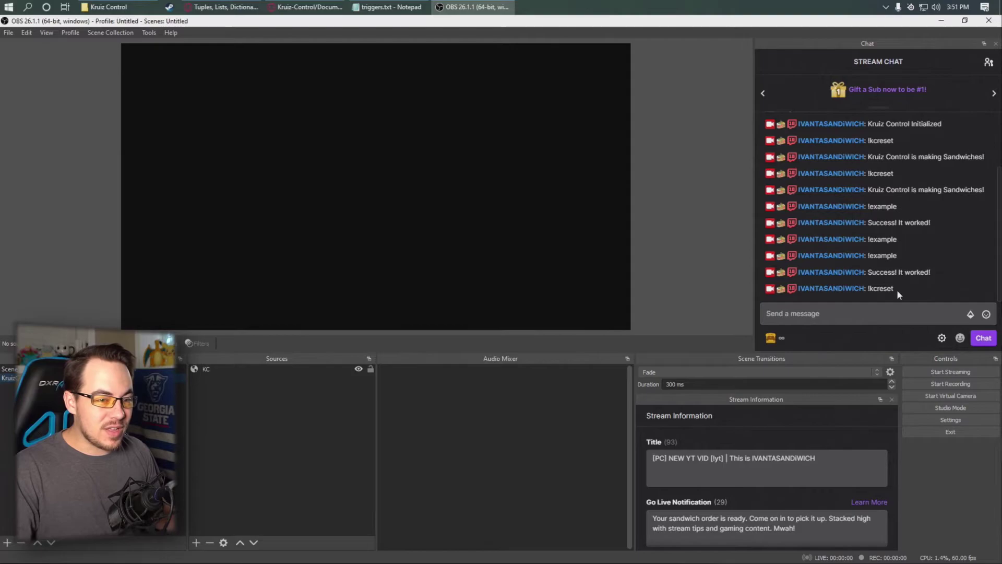
{"action": "left_click", "coordinate": [848, 312]}
{"action": "key", "text": "Up"}
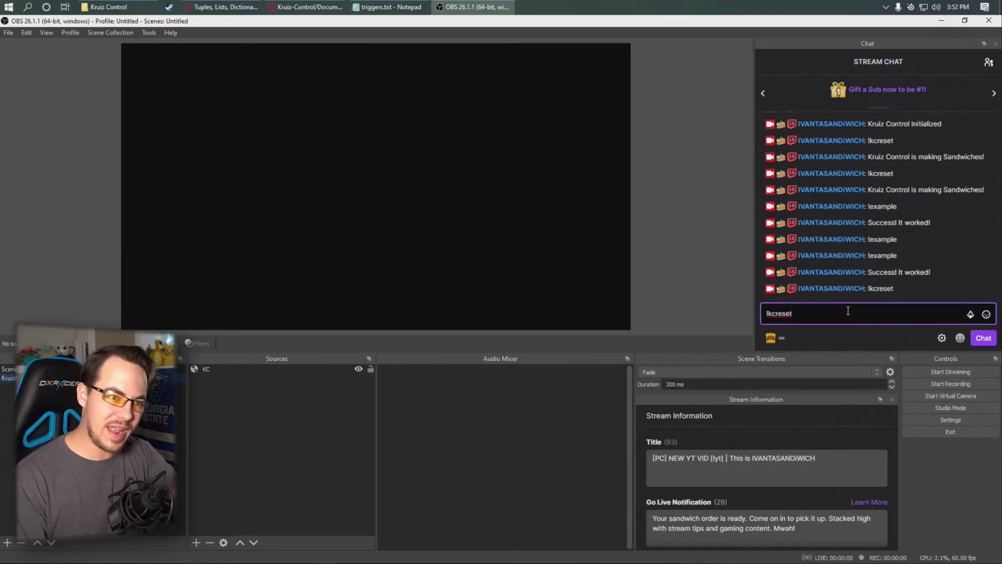
{"action": "key", "text": "Return"}
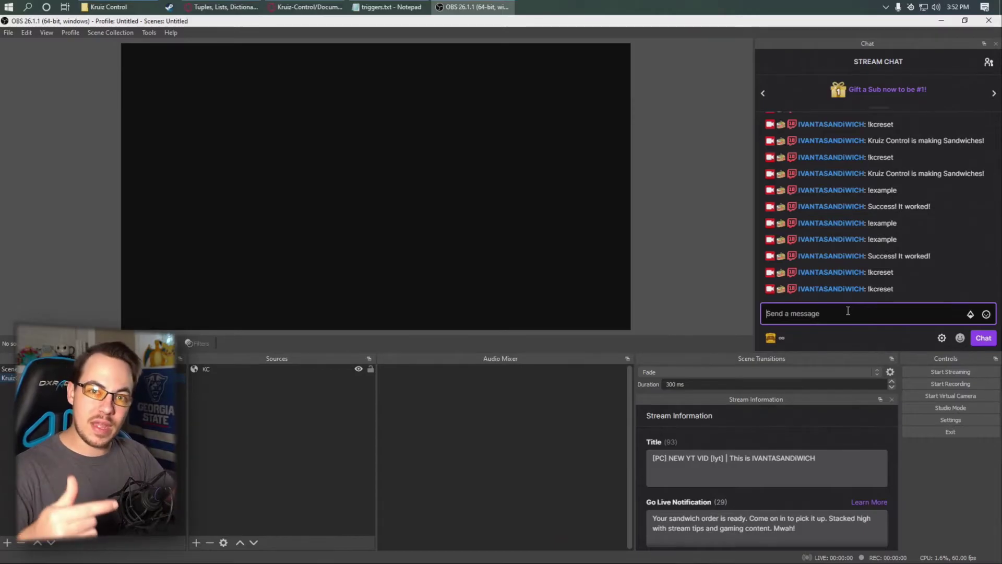
Open the KC browser source's properties and refresh the cache of the current page.
{"action": "left_click", "coordinate": [206, 369]}
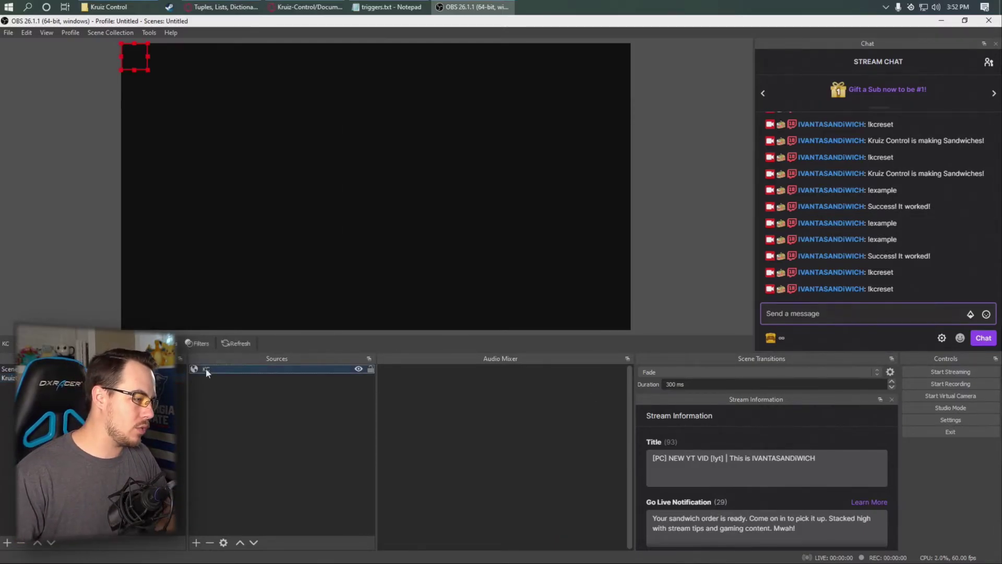
{"action": "right_click", "coordinate": [206, 368]}
{"action": "left_click", "coordinate": [228, 363]}
{"action": "scroll", "coordinate": [355, 449], "scroll_direction": "down", "scroll_amount": 1}
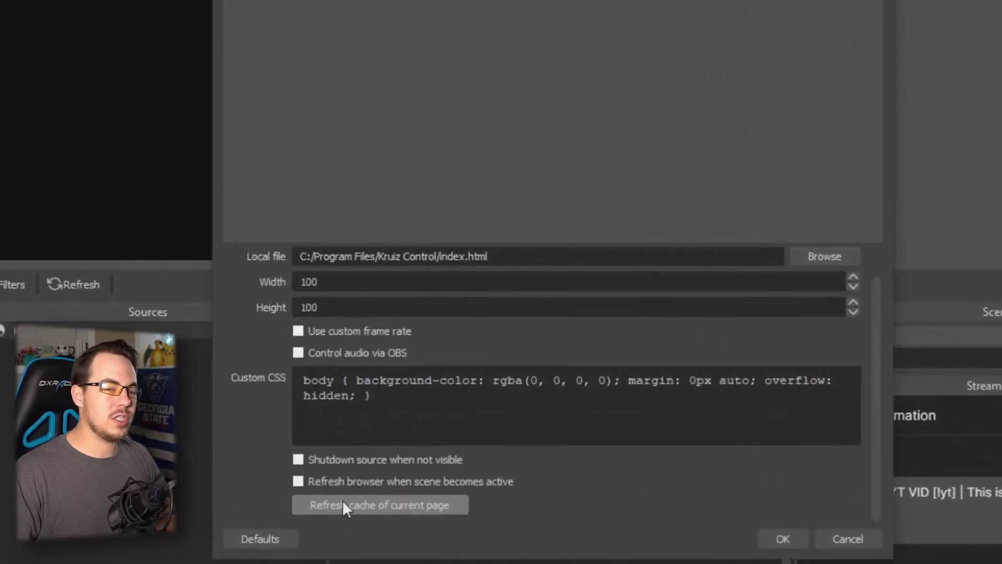
{"action": "left_click", "coordinate": [343, 506]}
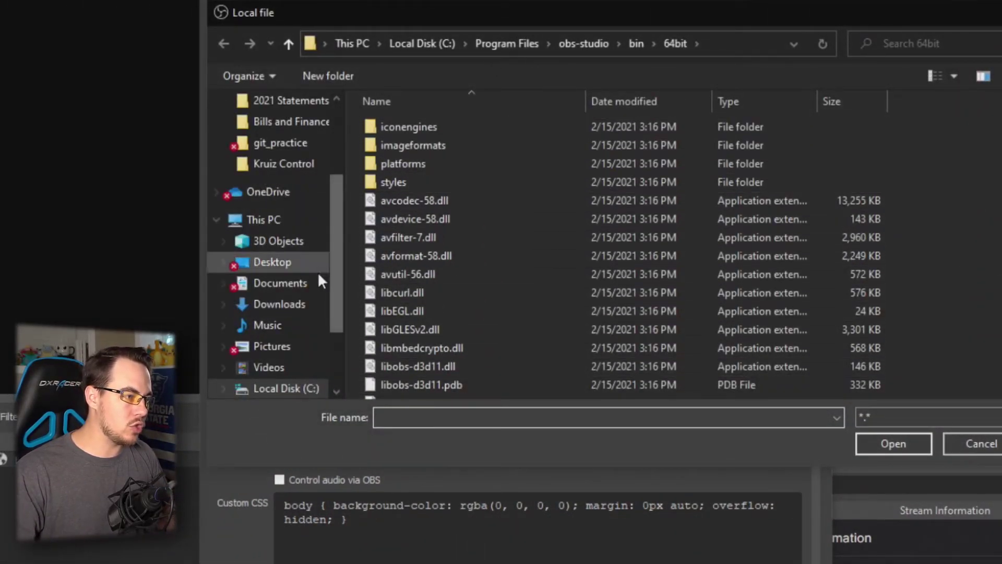
Set the KC source's local file to Kruiz Control's index.html and confirm.
{"action": "scroll", "coordinate": [334, 255], "scroll_direction": "up", "scroll_amount": 1}
{"action": "left_click", "coordinate": [283, 226]}
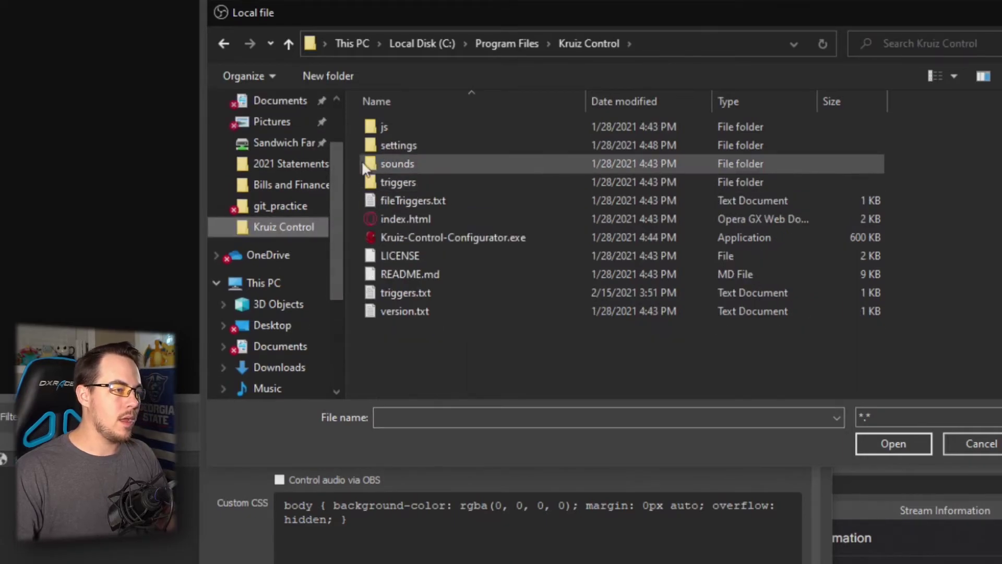
{"action": "left_click", "coordinate": [396, 219]}
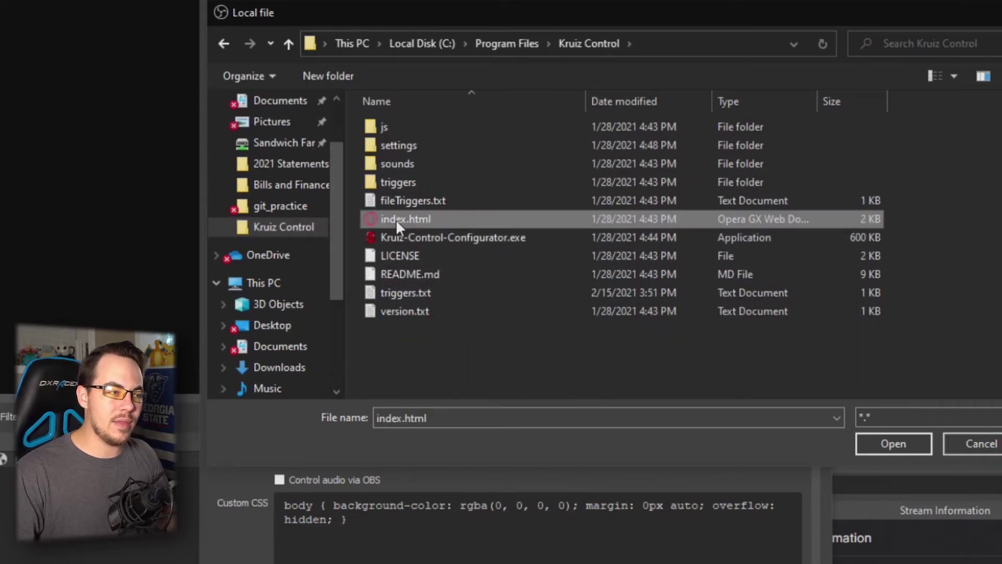
{"action": "left_click", "coordinate": [890, 445]}
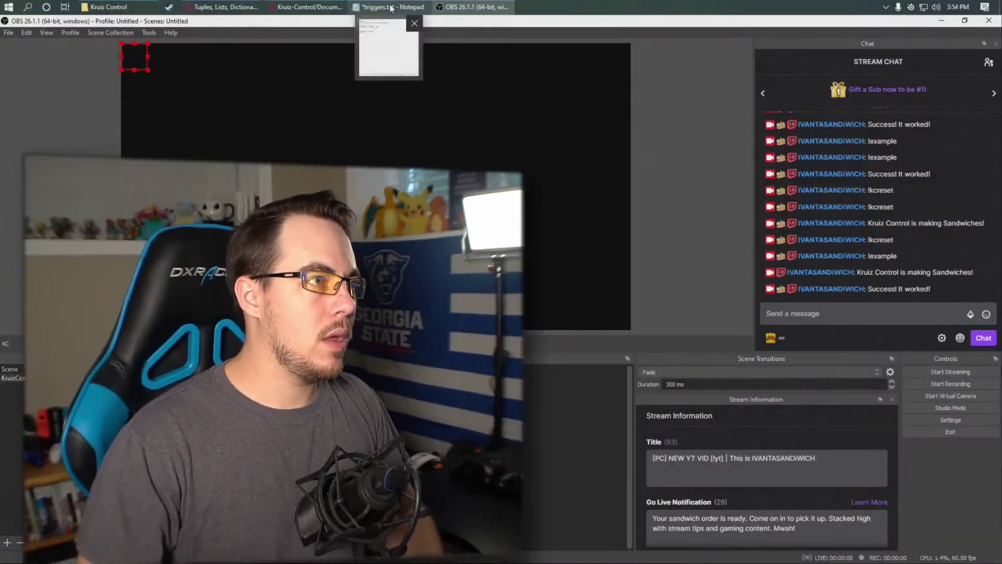
Read the Kruiz Control docs on how OnCommand's {user} parameter is used.
{"action": "left_click", "coordinate": [391, 8]}
{"action": "left_click", "coordinate": [314, 7]}
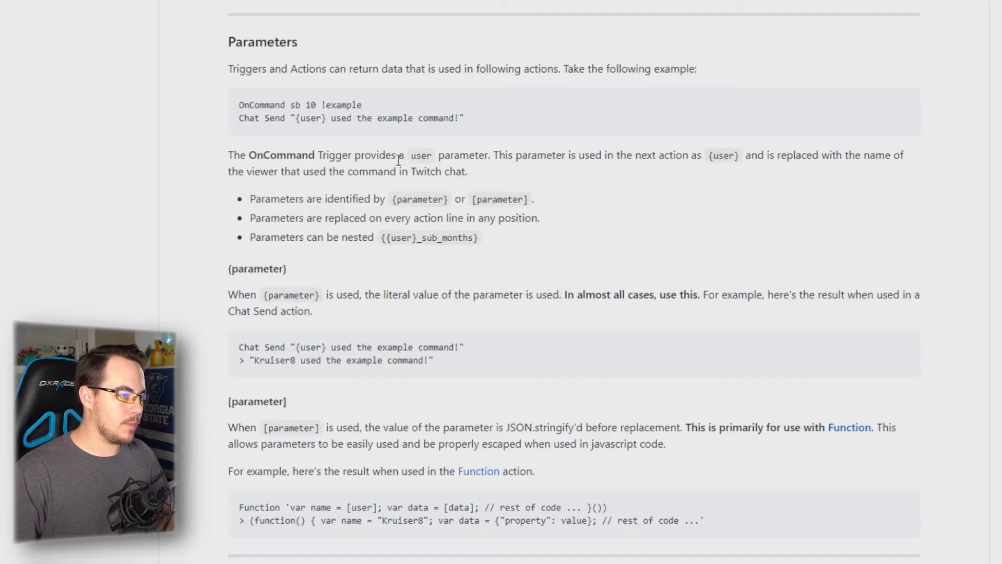
{"action": "left_click_drag", "start_coordinate": [430, 158], "coordinate": [434, 158]}
{"action": "left_click", "coordinate": [565, 170]}
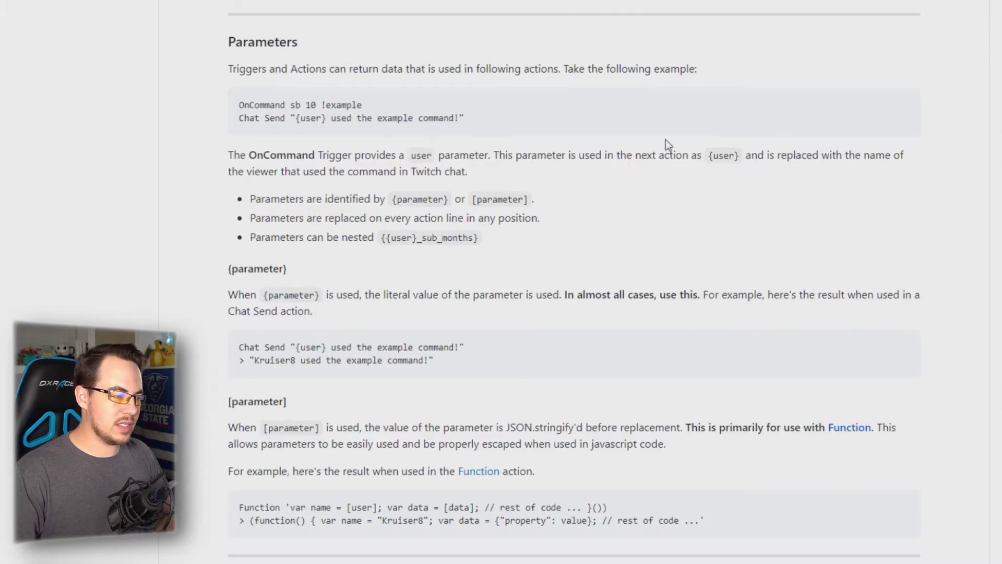
{"action": "left_click_drag", "start_coordinate": [298, 120], "coordinate": [326, 120]}
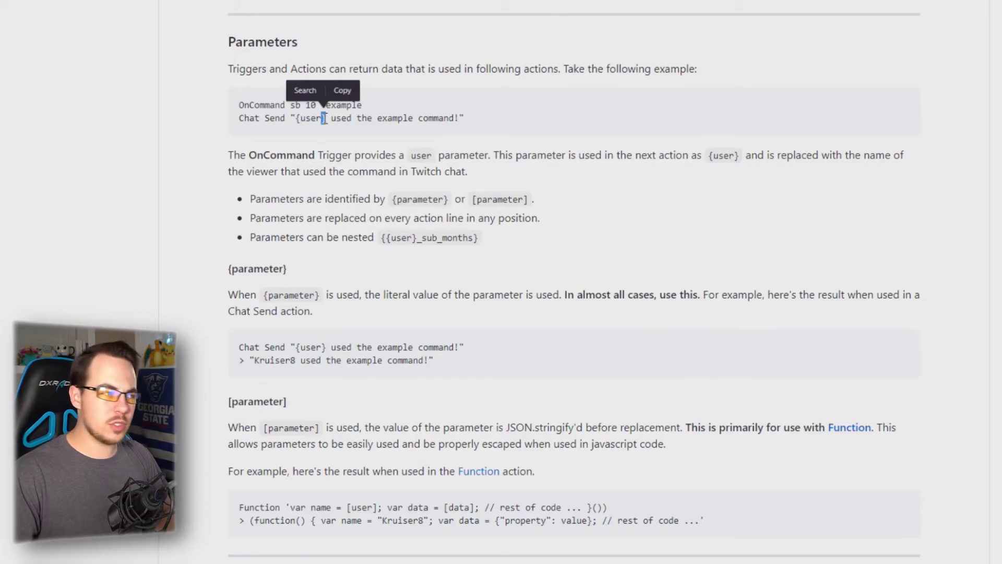
{"action": "left_click", "coordinate": [327, 114]}
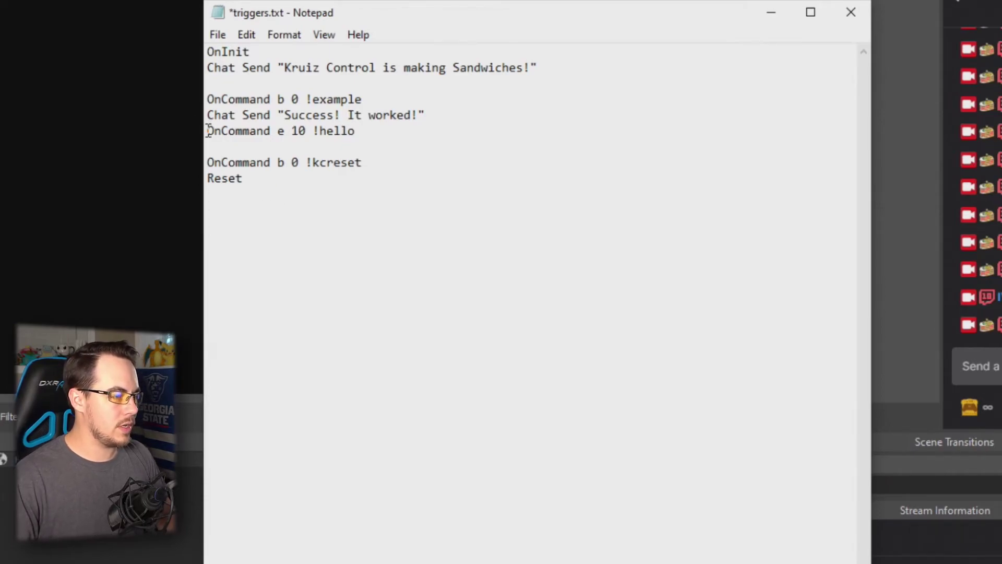
Under !hello, add Chat Send "Hello, {user}. I hope you're eating your sandwiches today.".
{"action": "key", "text": "Return"}
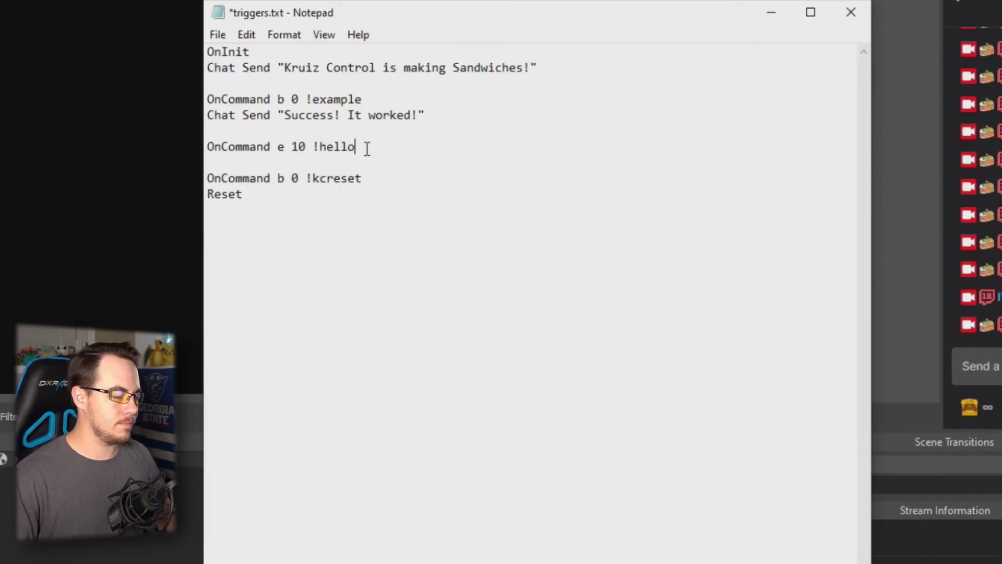
{"action": "key", "text": "Return"}
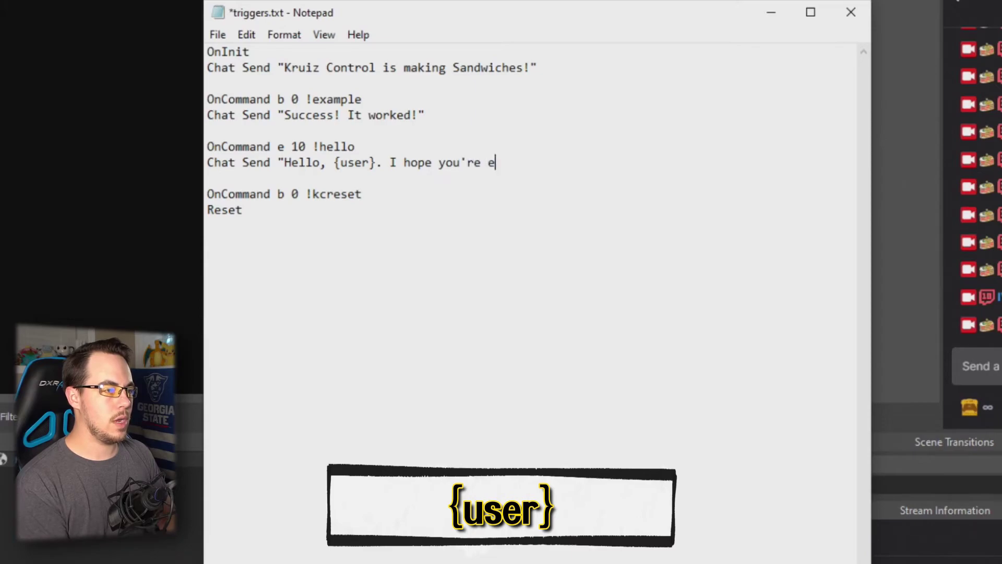
{"action": "type", "text": "ating your sandwiches today."}
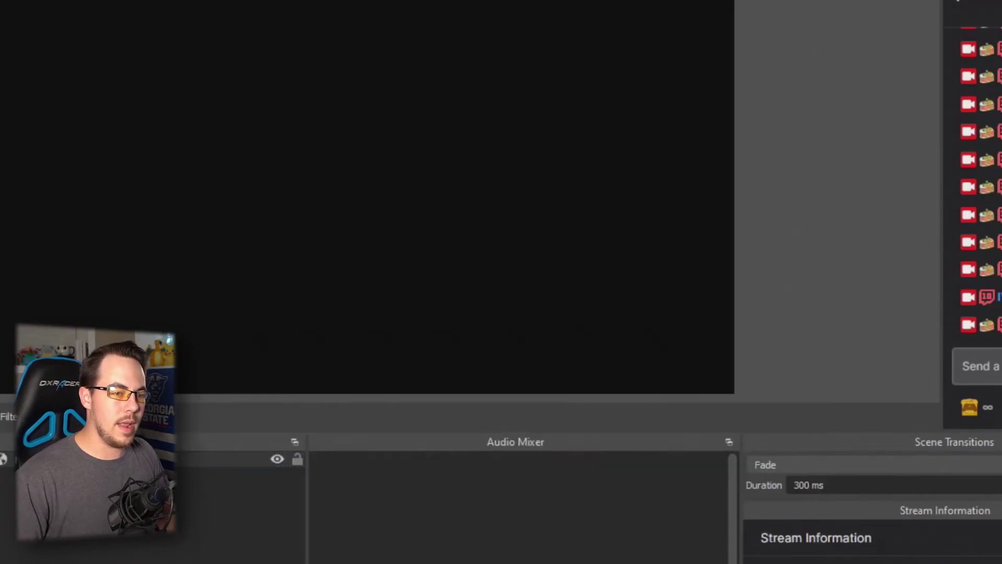
Send a reset command in the OBS chat to reload Kruiz Control.
{"action": "left_click", "coordinate": [765, 452]}
{"action": "type", "text": "!example"}
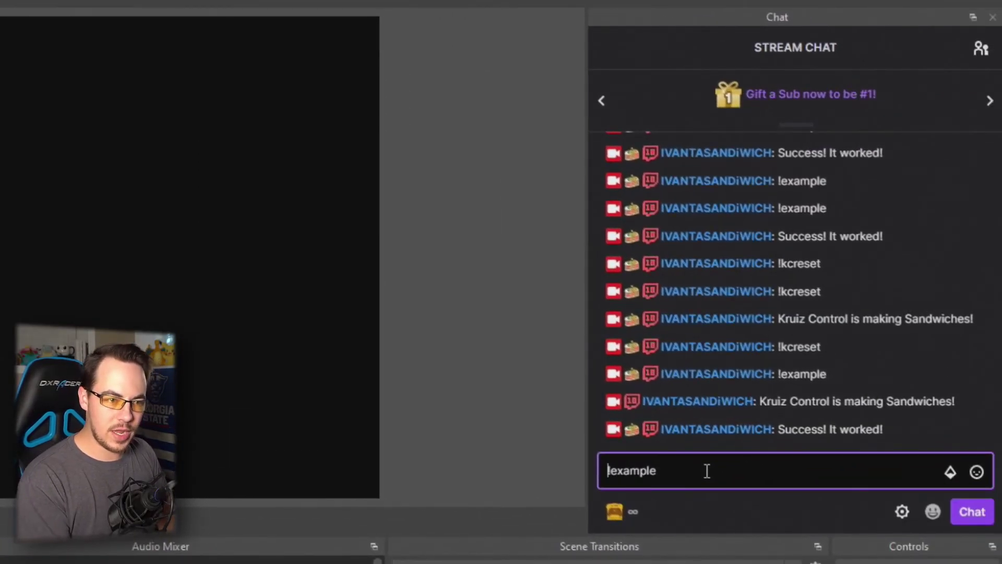
{"action": "key", "text": "Return"}
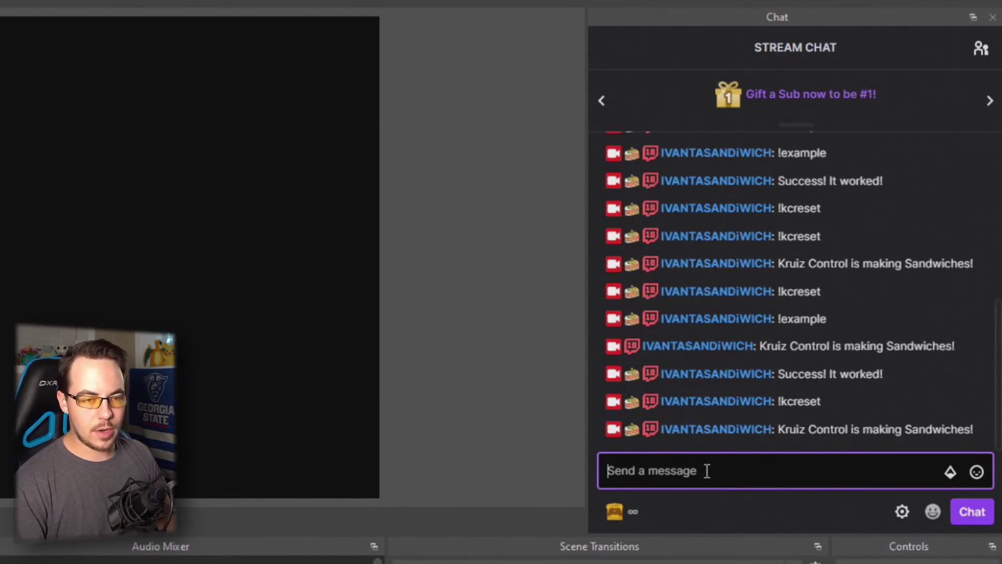
Send !hello and check that the reply greets the sender by name.
{"action": "type", "text": "!"}
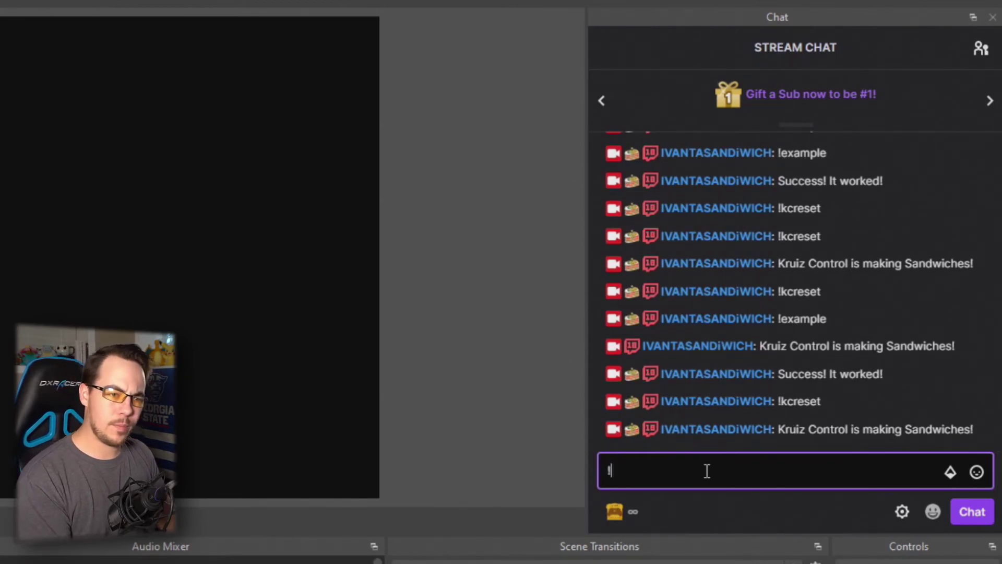
{"action": "type", "text": "hello"}
{"action": "key", "text": "Return"}
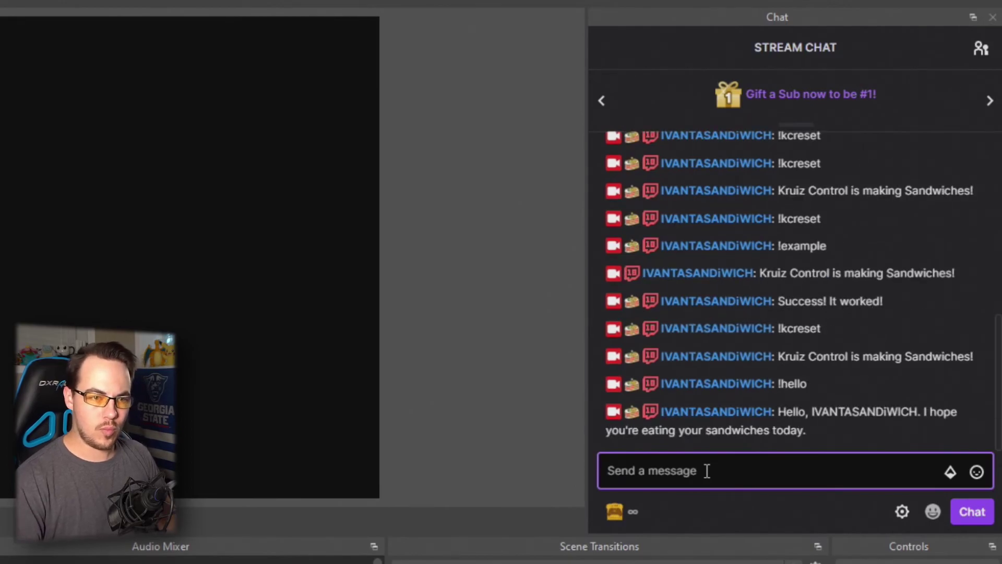
{"action": "left_click_drag", "start_coordinate": [812, 366], "coordinate": [897, 360]}
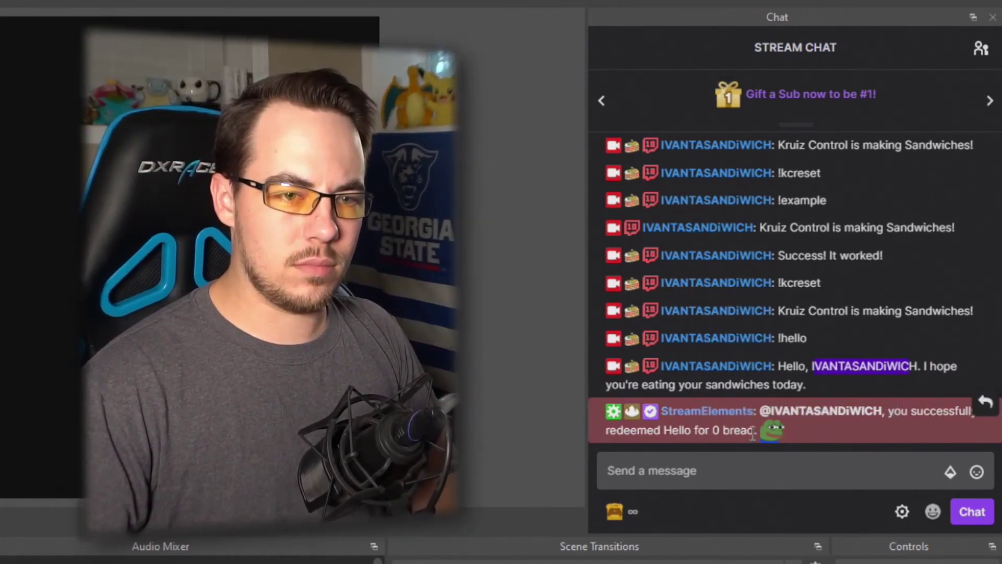
{"action": "mouse_move", "coordinate": [773, 431]}
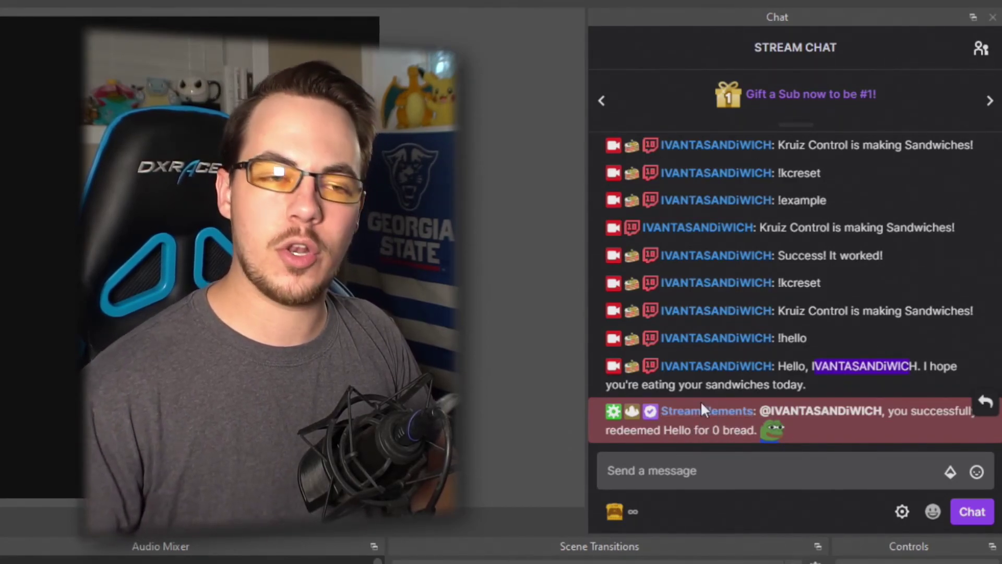
{"action": "left_click_drag", "start_coordinate": [828, 392], "coordinate": [627, 352]}
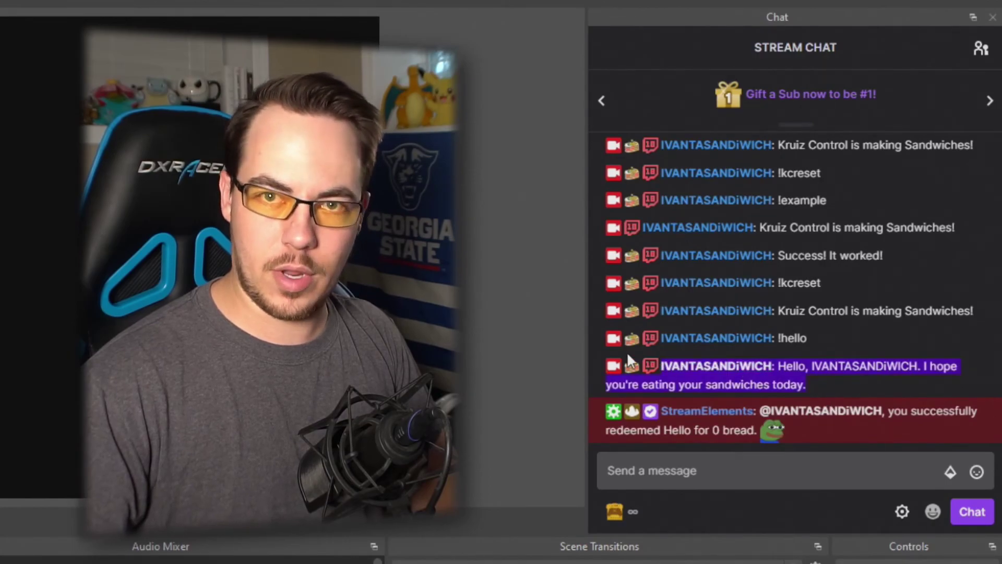